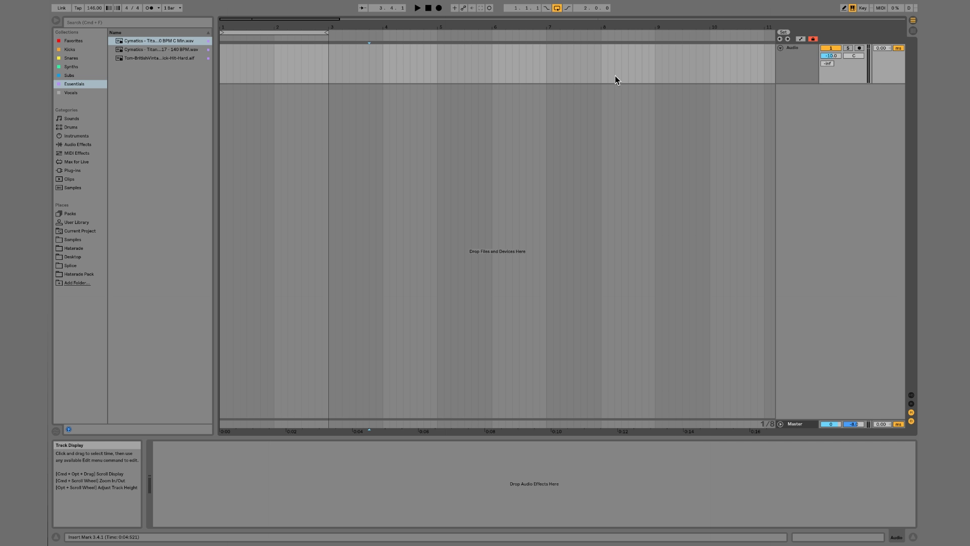
Insert a new MIDI track below the Audio track
right_click(802, 65)
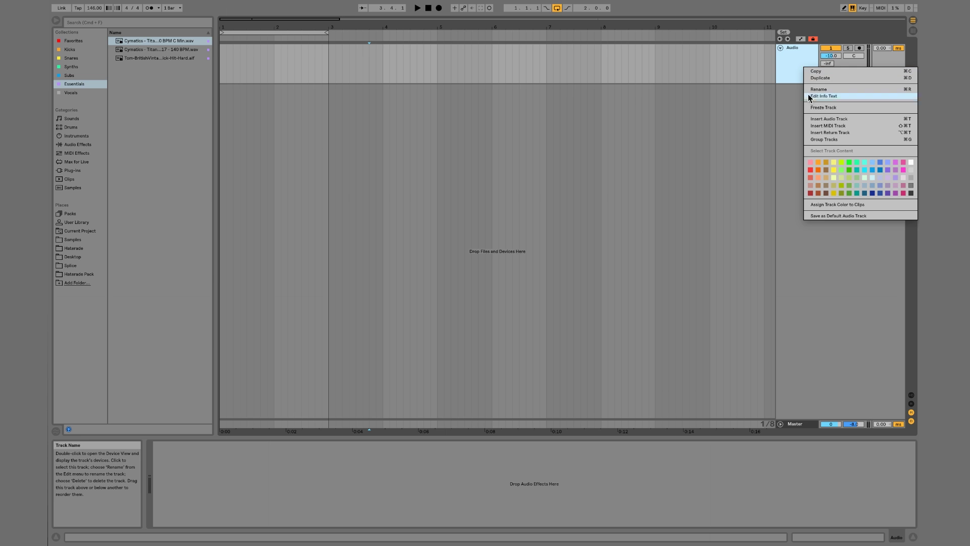
click(821, 126)
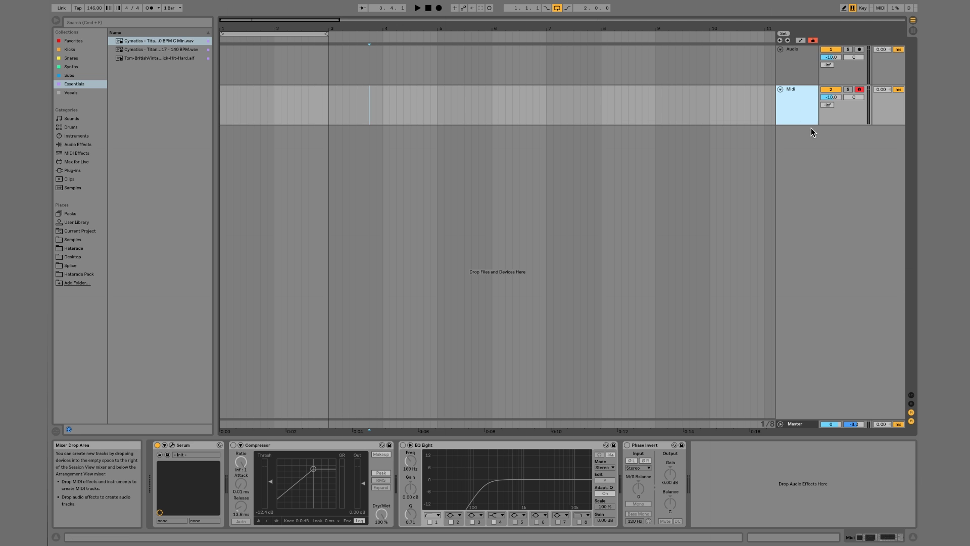
Delete the Serum, Compressor, EQ Eight and Phase Invert devices from the Midi track
click(649, 444)
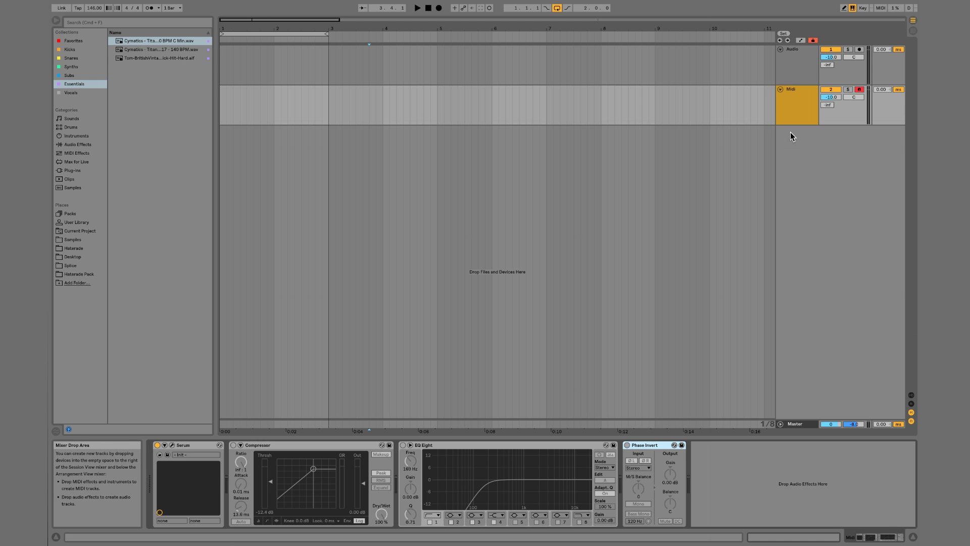
click(796, 107)
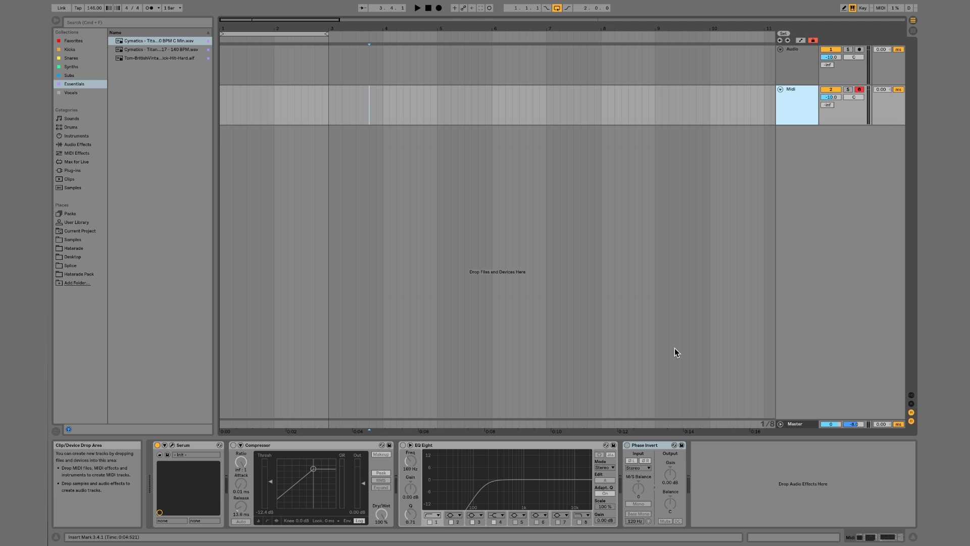
right_click(798, 109)
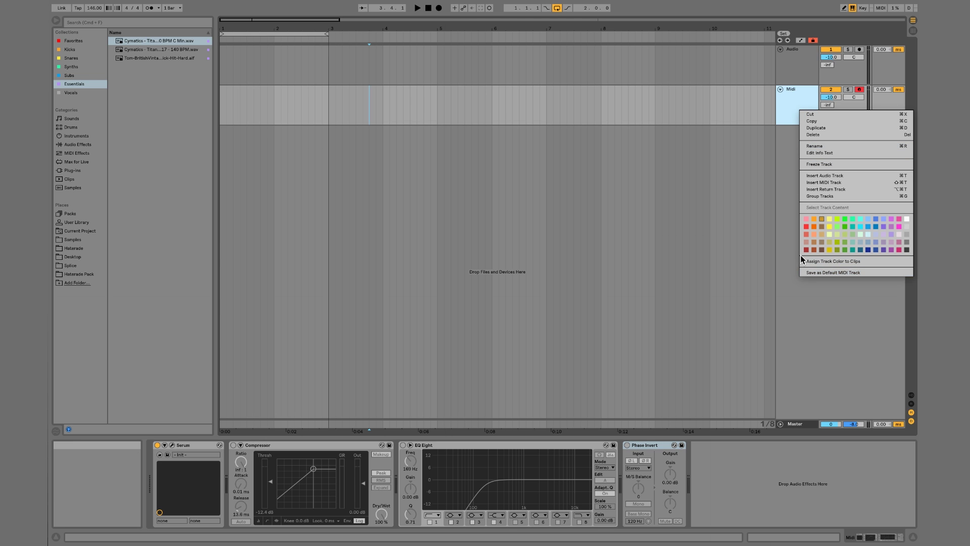
click(792, 232)
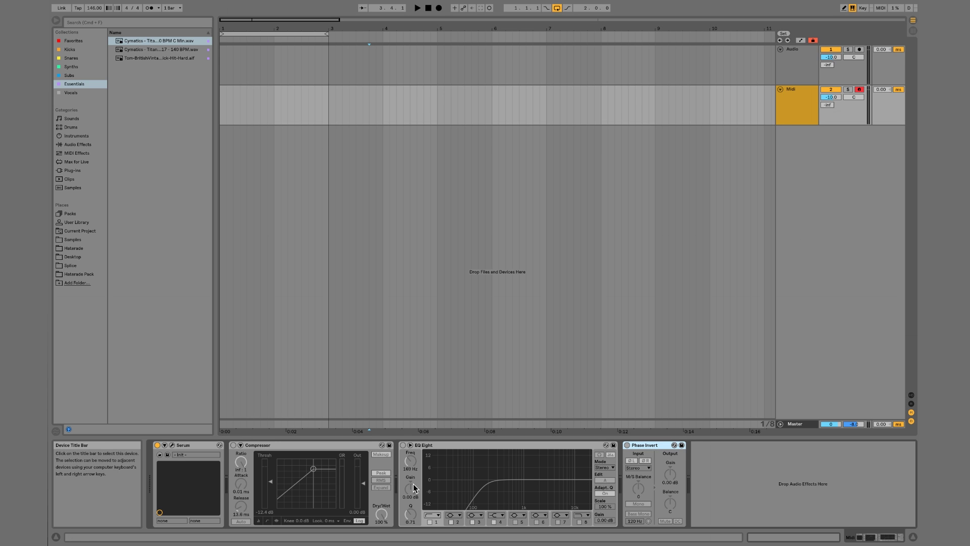
shift+click(204, 447)
key(Delete)
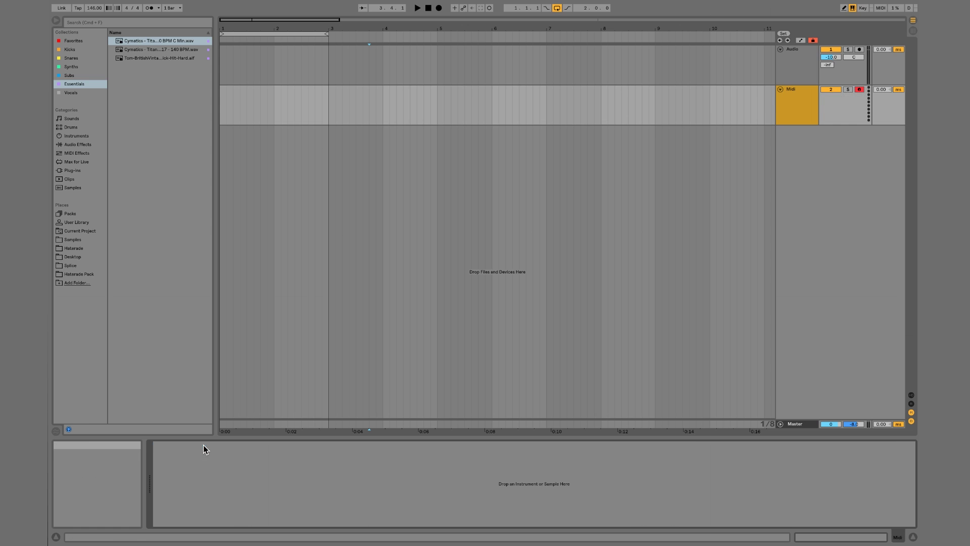
Browse the Operator folders in the Instruments category and expand Wavetable's Synth Lead presets
click(75, 136)
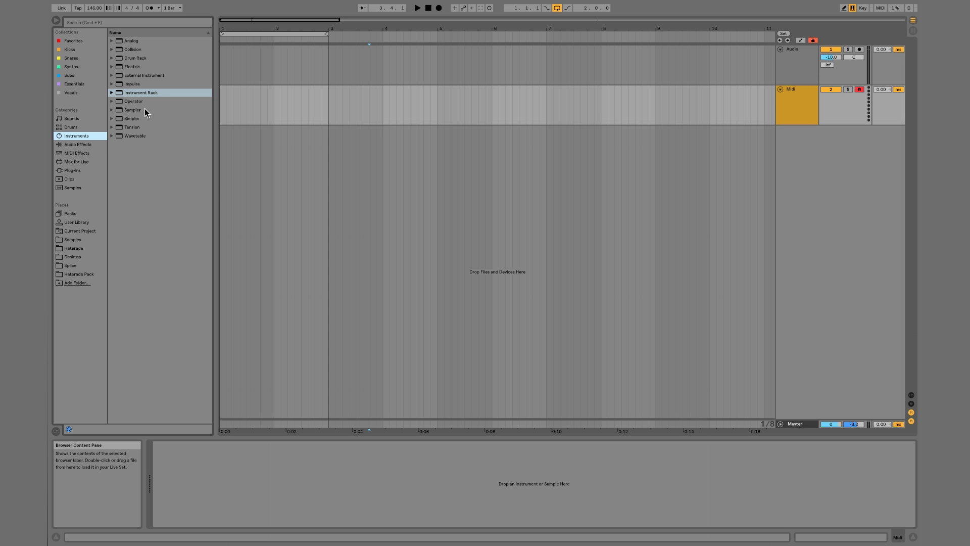
click(112, 102)
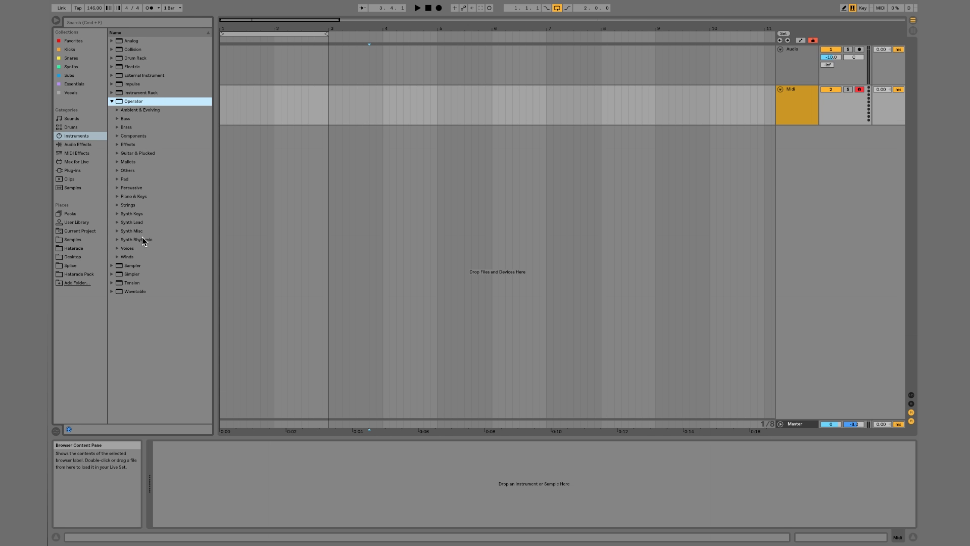
click(111, 101)
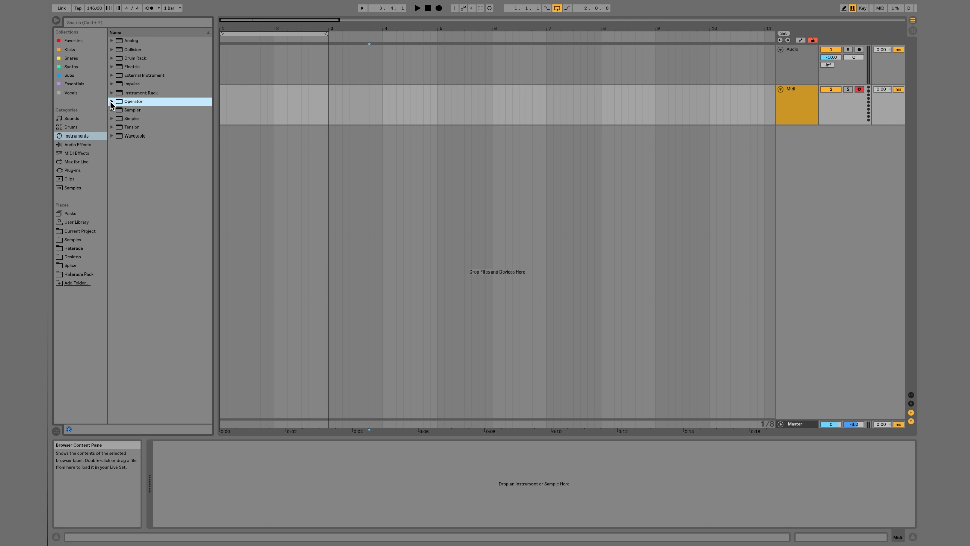
click(112, 136)
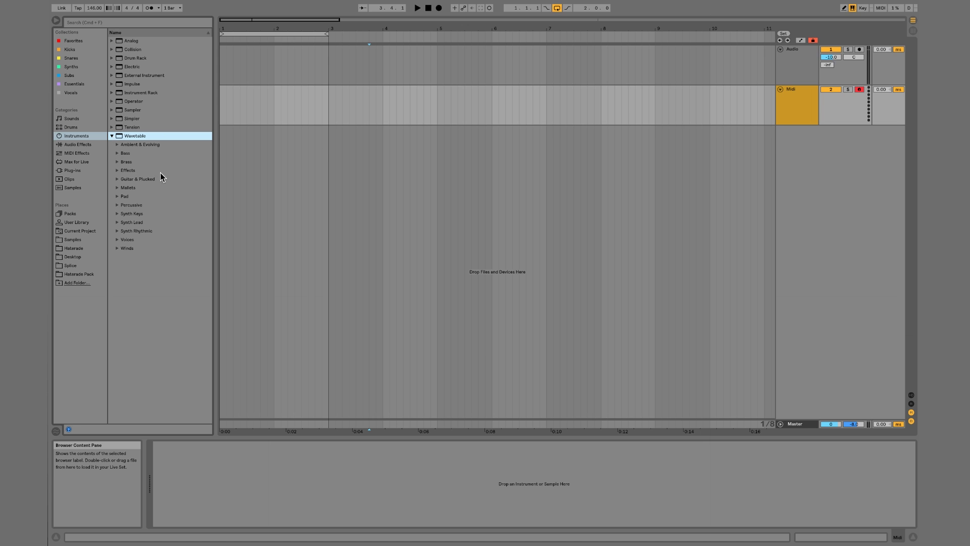
click(117, 223)
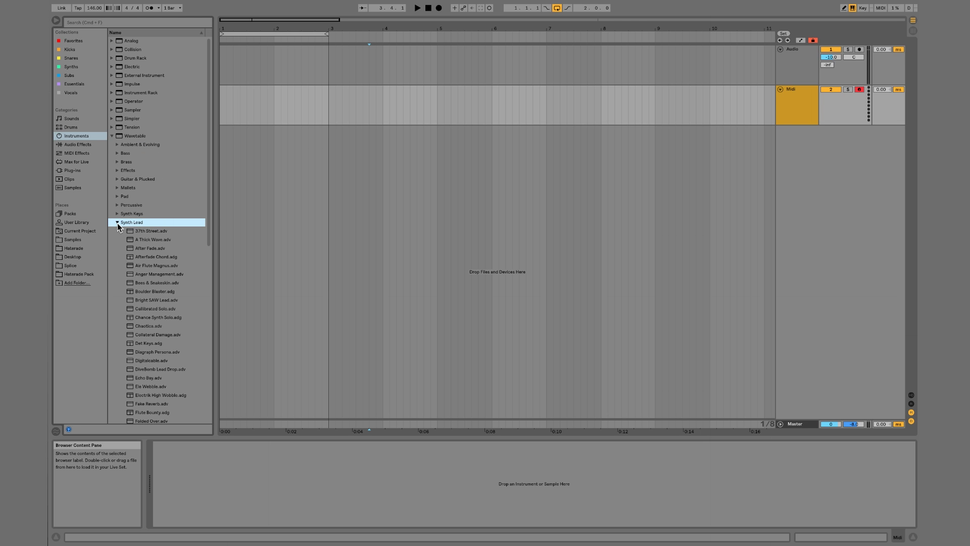
Audition the Wavetable Synth Lead presets one after another, from 37th Street through Calibrated Solo
click(145, 231)
key(Down)
key(Down)
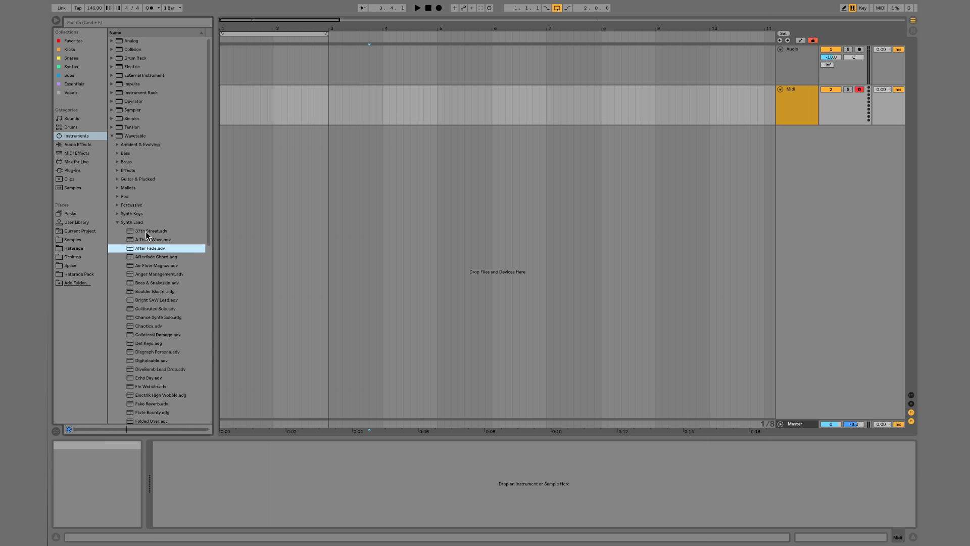
key(Down)
key(Down)
key(Down)
key(Down)
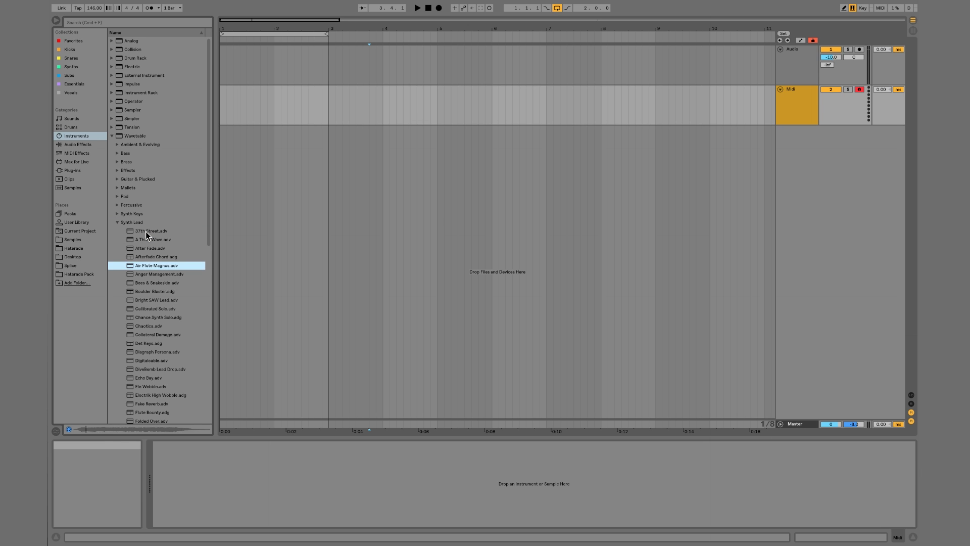
key(Down)
key(Down)
key(Down)
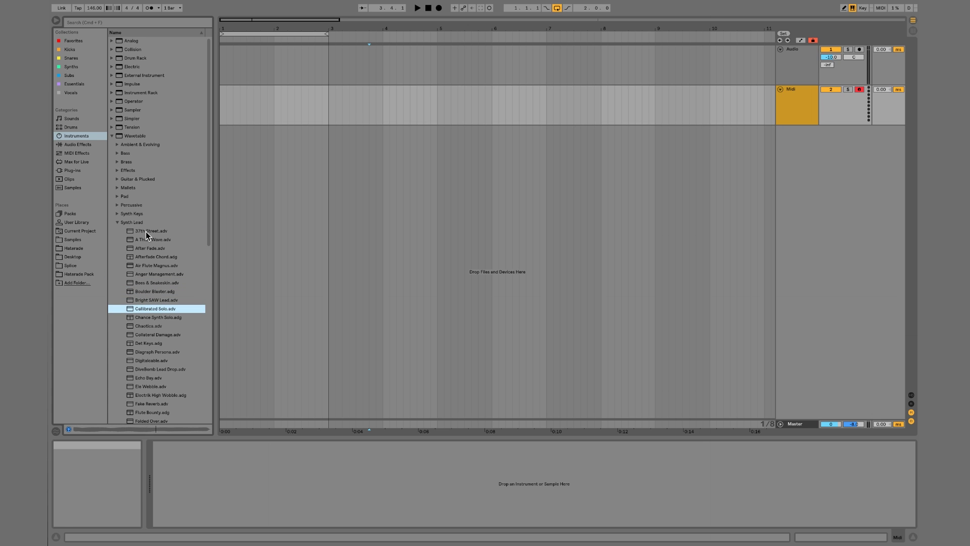
key(Left)
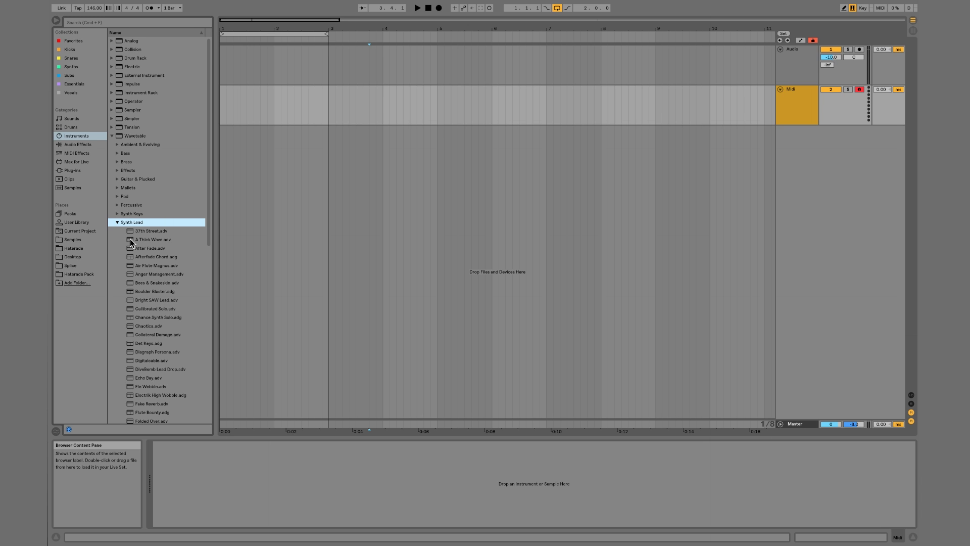
Load the Afterfade Chord preset with its chain list and devices shown, and remove it from the track
double_click(149, 257)
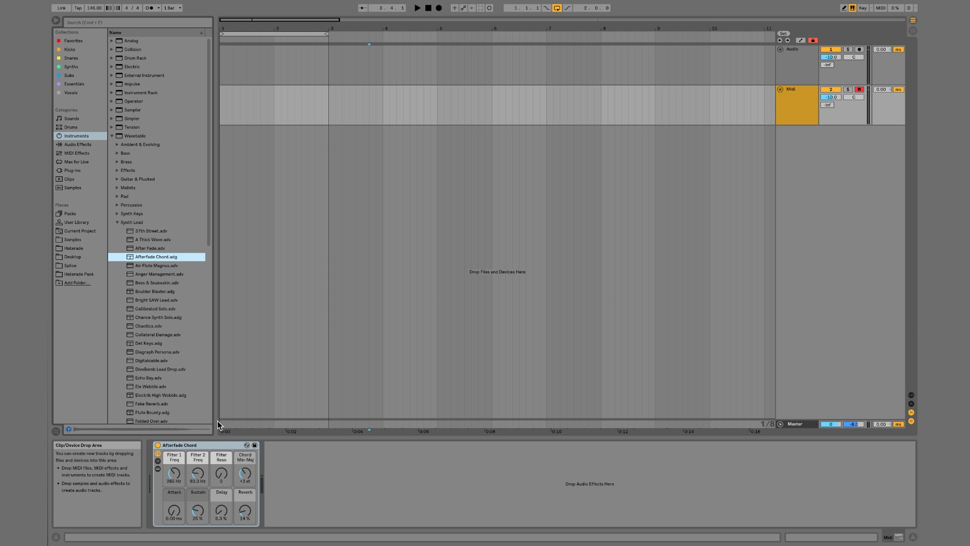
click(158, 461)
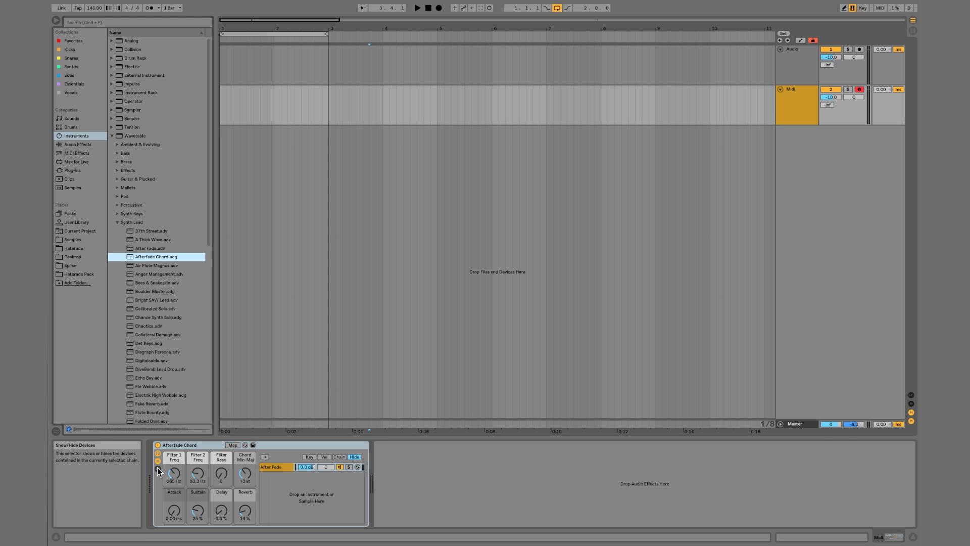
click(157, 469)
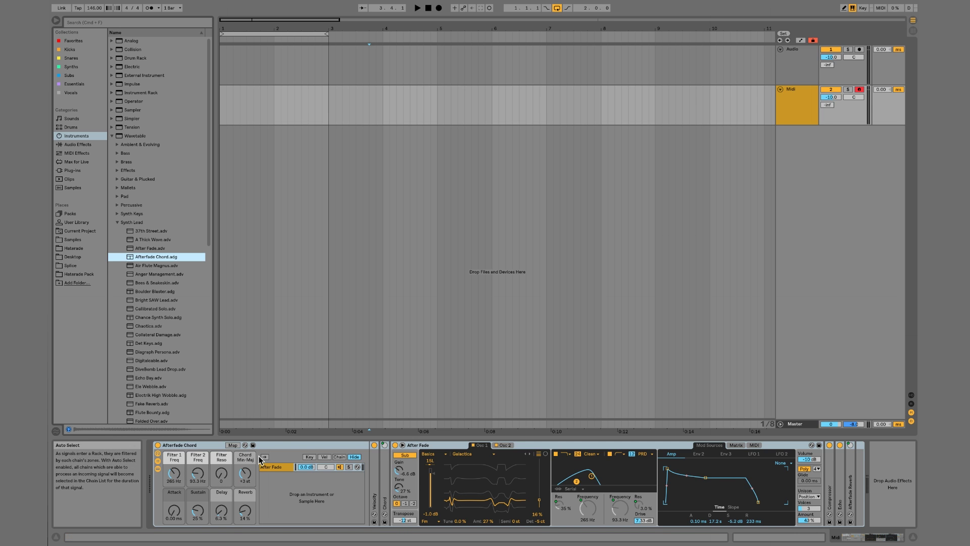
click(208, 444)
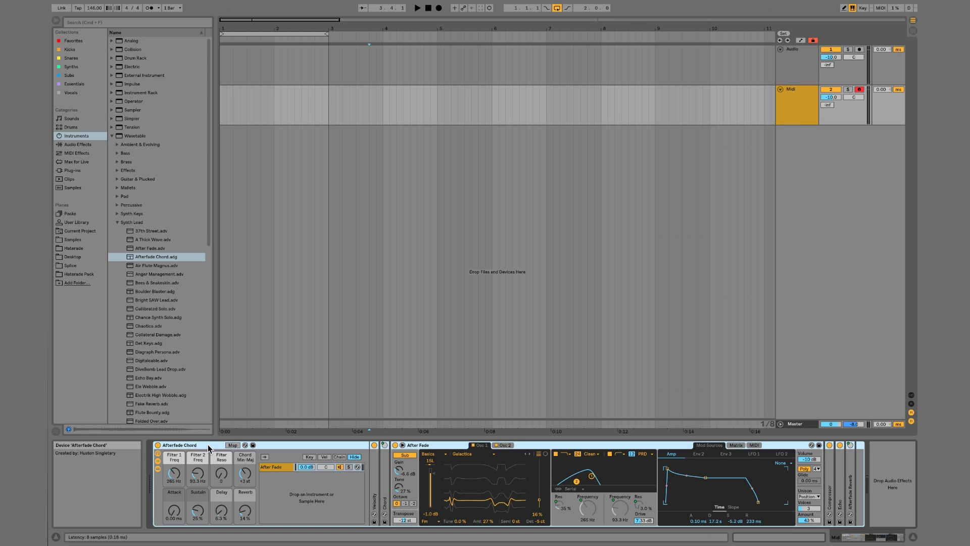
key(Delete)
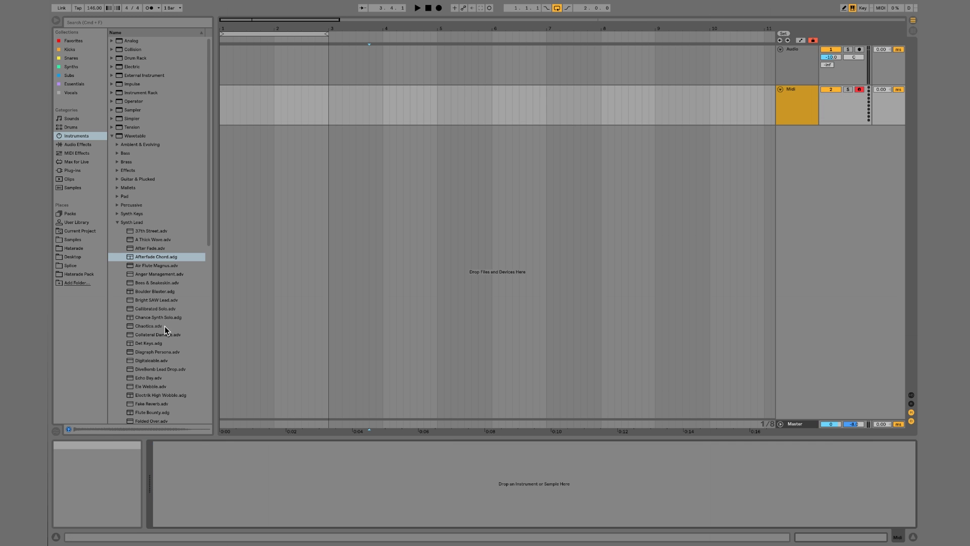
Load the After Fade preset onto the Midi track and delete it, two times in a row
click(150, 249)
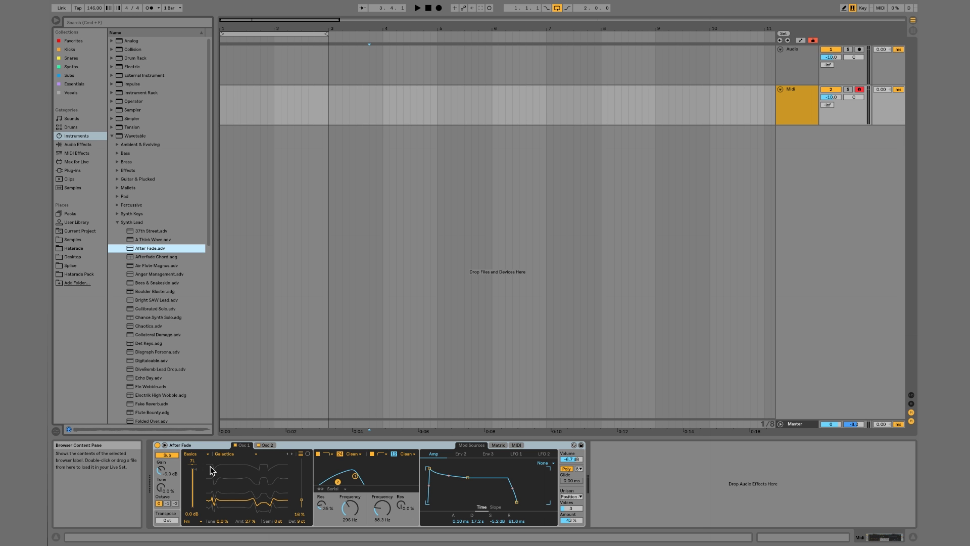
click(301, 445)
key(Delete)
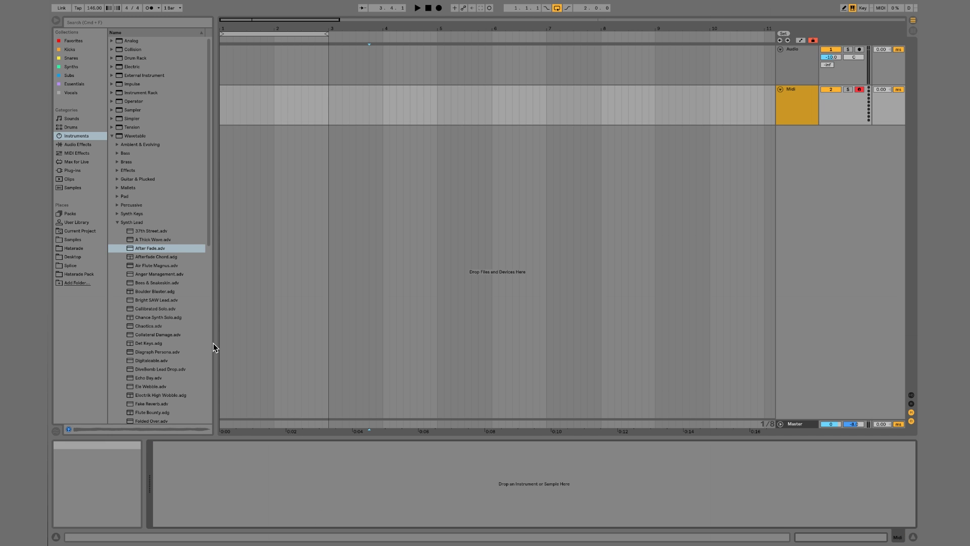
double_click(153, 249)
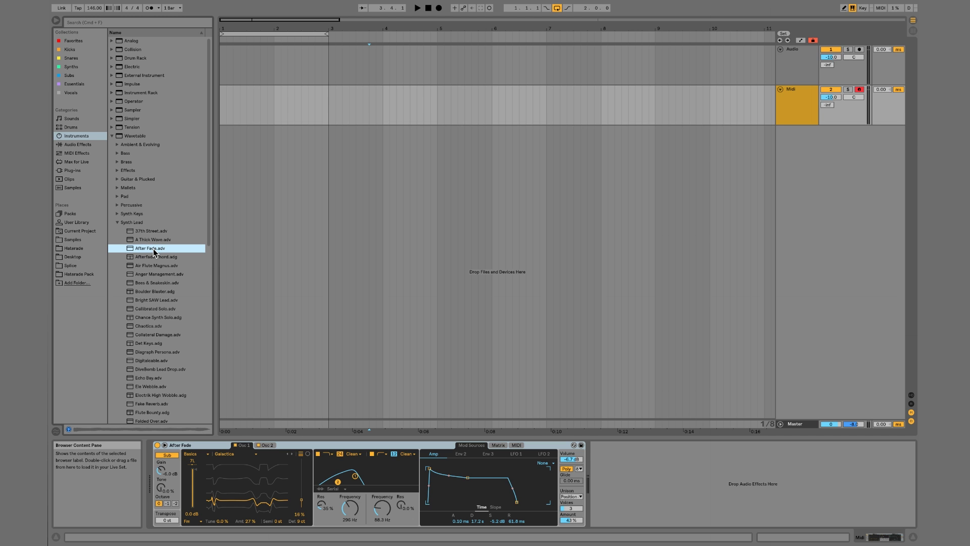
click(301, 441)
key(Delete)
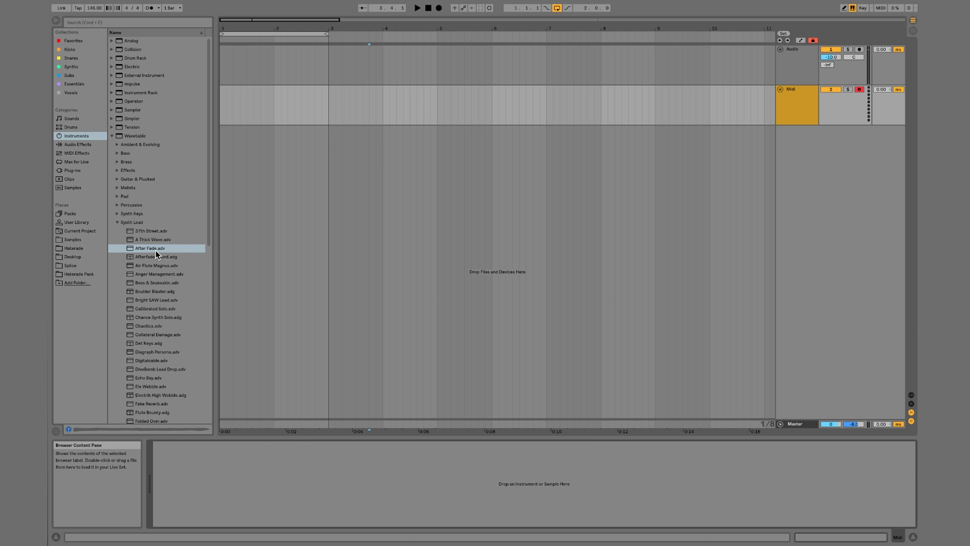
Add the After Fade preset to the Midi track, replacing the first instance with a fresh copy
drag(158, 249, 601, 208)
drag(811, 150, 788, 93)
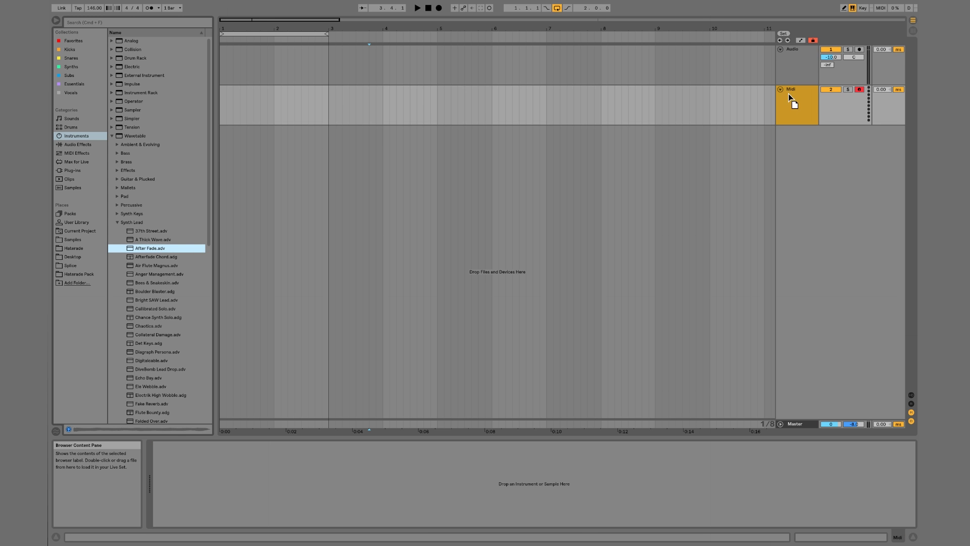
click(424, 444)
key(Delete)
drag(157, 248, 270, 505)
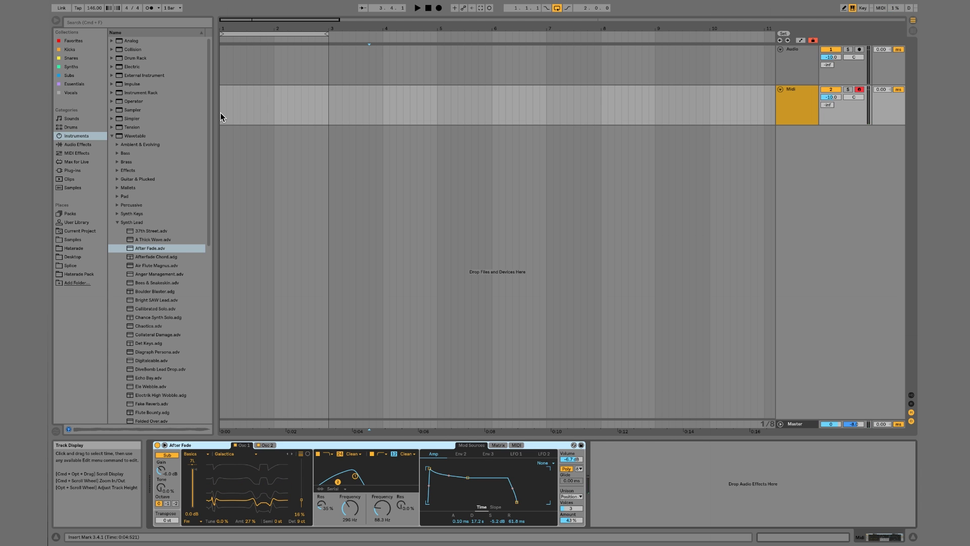
Insert an empty two-bar MIDI clip from 1.1.1 to 3.1.1 on the Midi track
drag(221, 113, 329, 112)
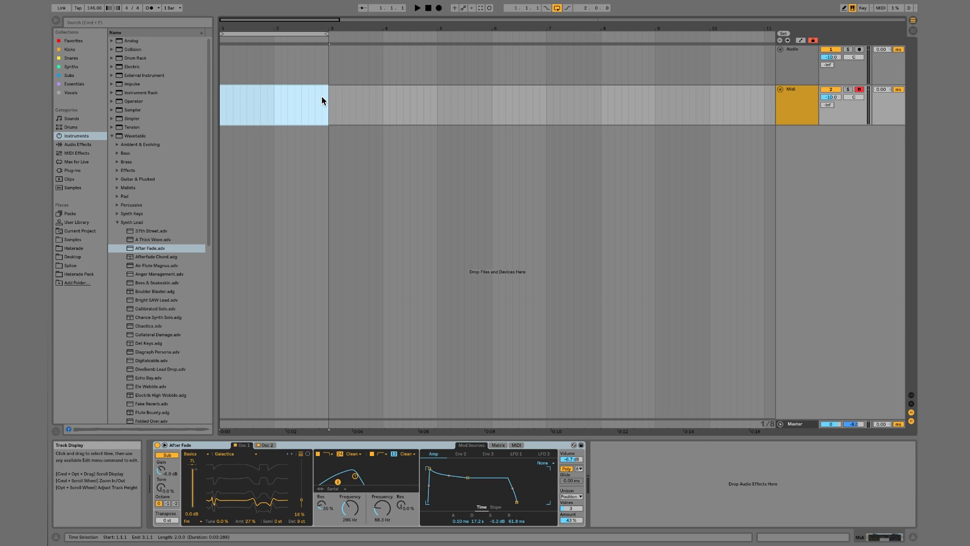
key(super+shift+m)
key(super+z)
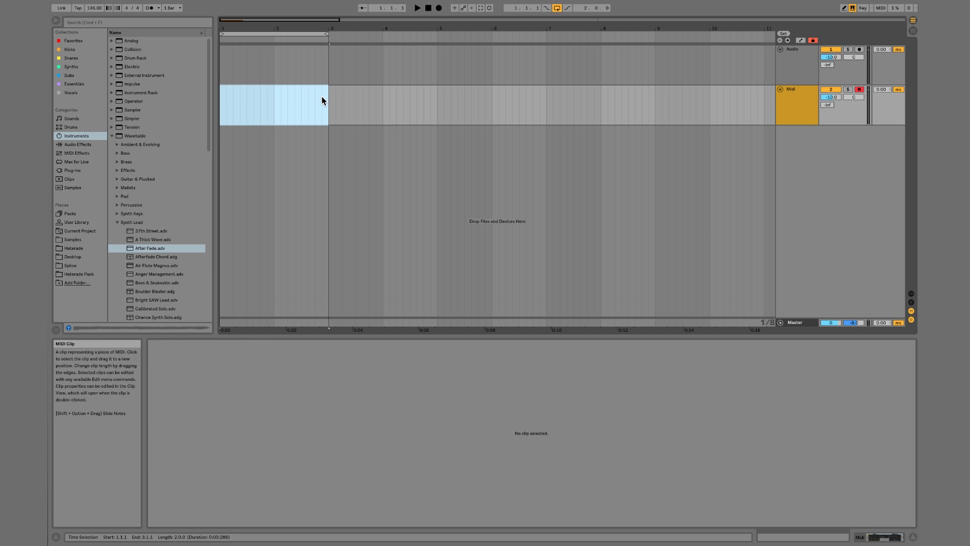
right_click(303, 101)
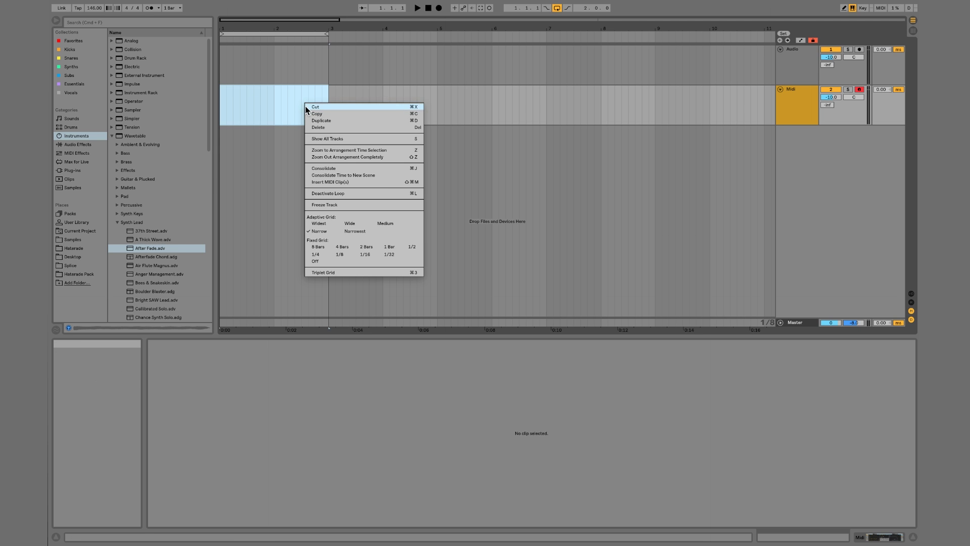
click(342, 183)
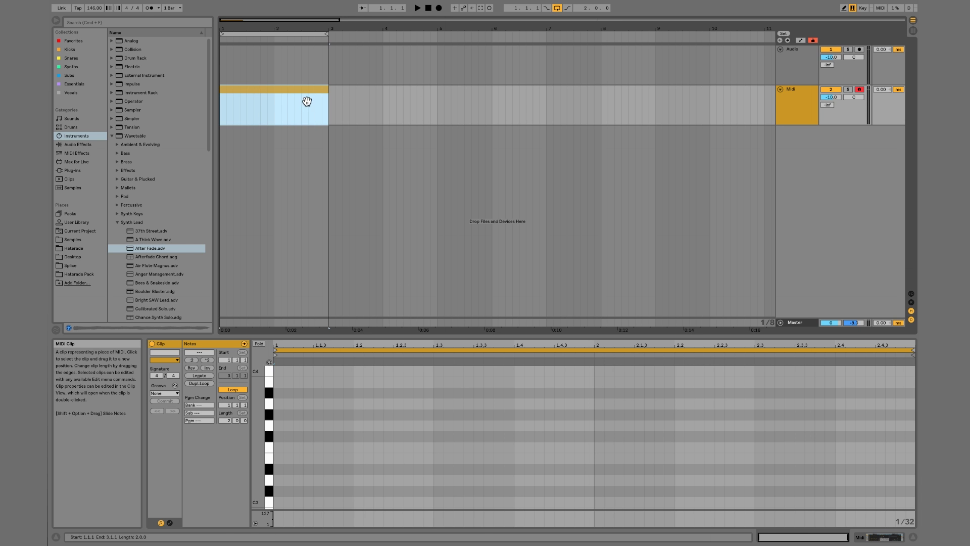
Open the two-bar MIDI clip, add an E3 note at its start and remove that note
click(342, 119)
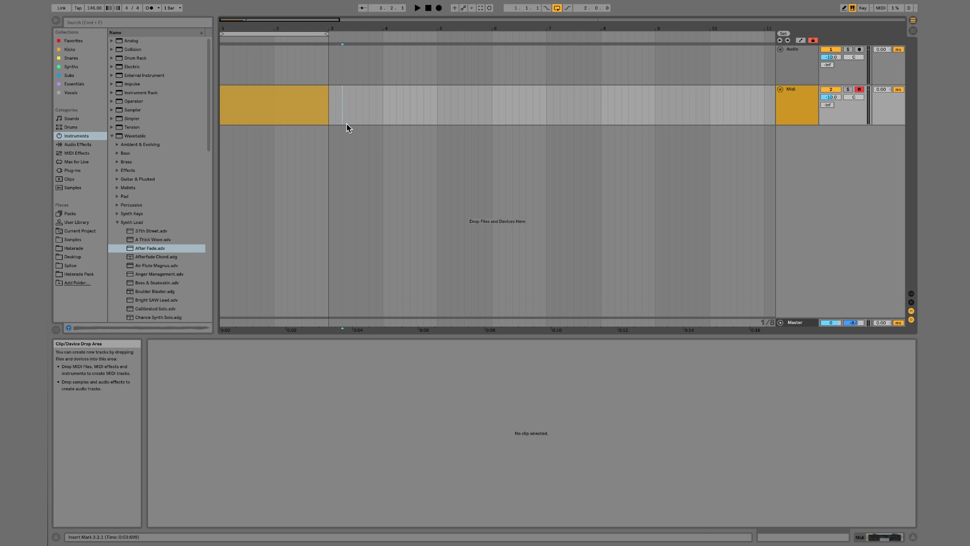
click(289, 100)
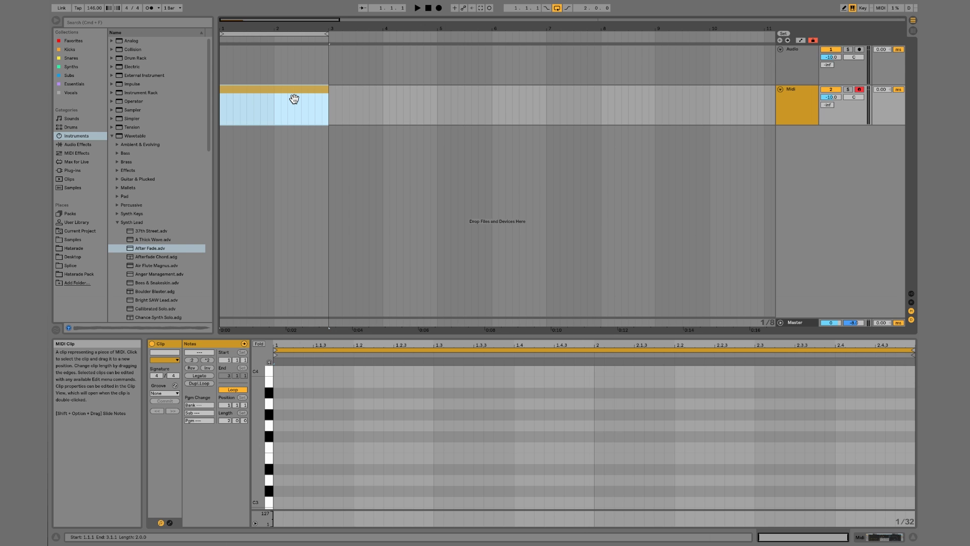
double_click(280, 460)
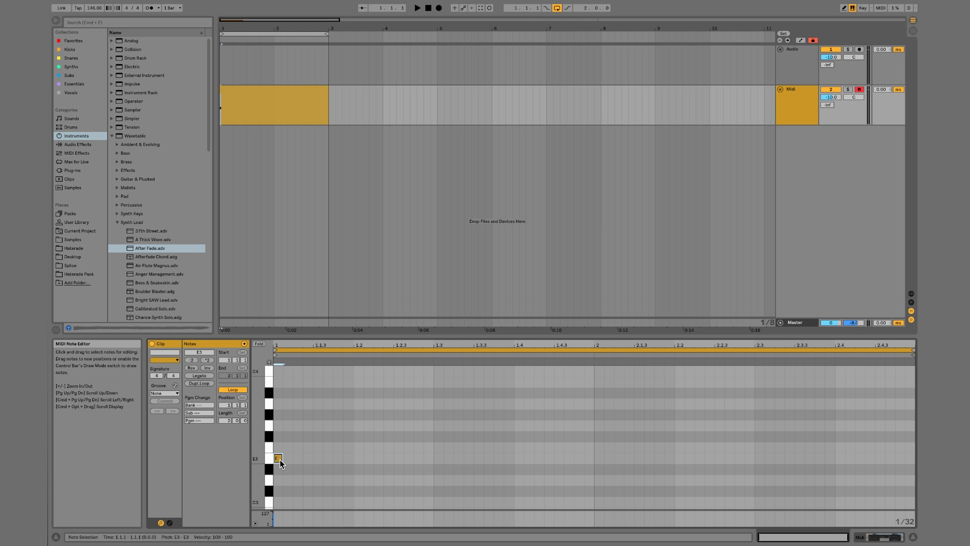
double_click(280, 460)
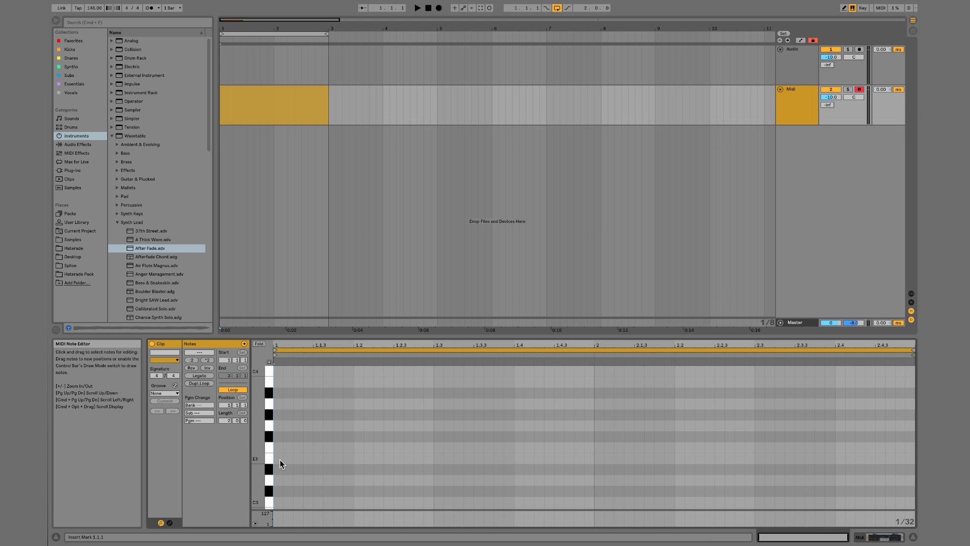
Draw short 1/32 notes in the clip: E3 at 1.1.1, G3 at 1.1.3, D#3 just after 1.2 and F#3 just after 1.2.3
key(b)
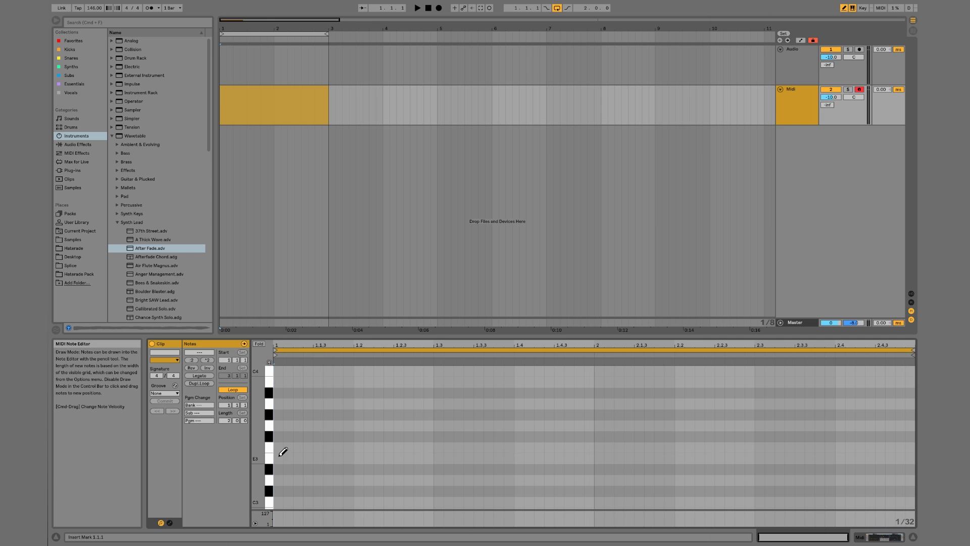
drag(282, 454, 331, 452)
key(Delete)
click(279, 458)
click(319, 425)
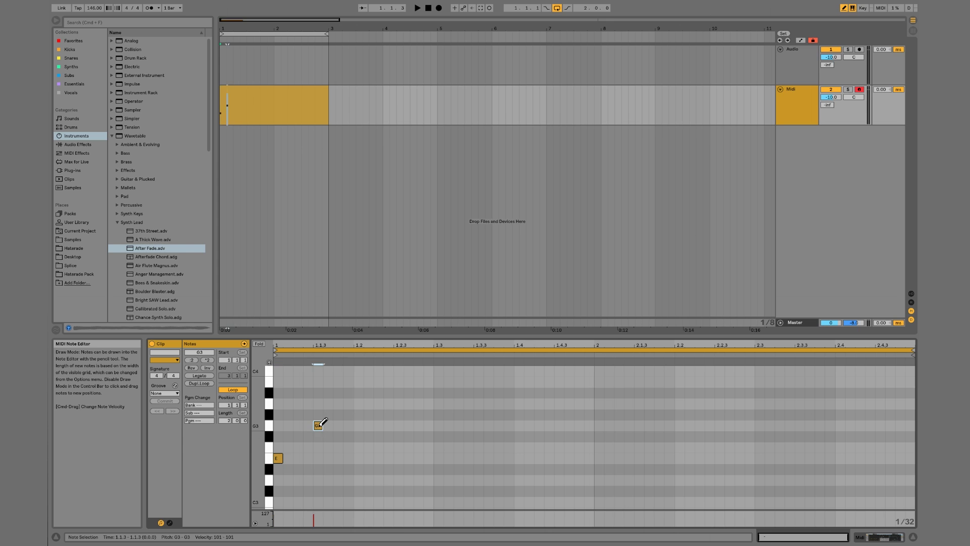
click(368, 469)
click(408, 436)
click(458, 458)
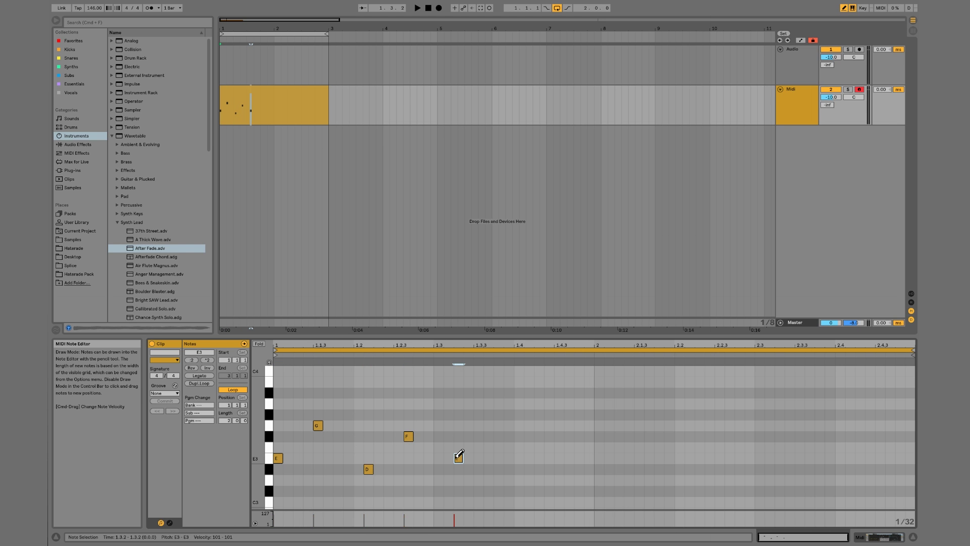
key(Delete)
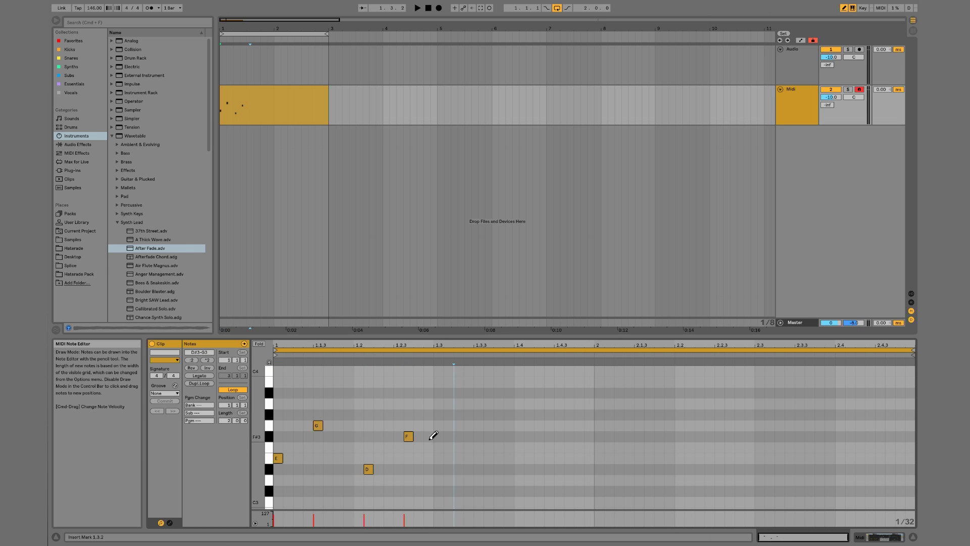
key(b)
Move the D#3 note to E3 at 1.2 and raise the G3 note at 1.1.3 to B3 during playback
drag(369, 468, 359, 458)
key(space)
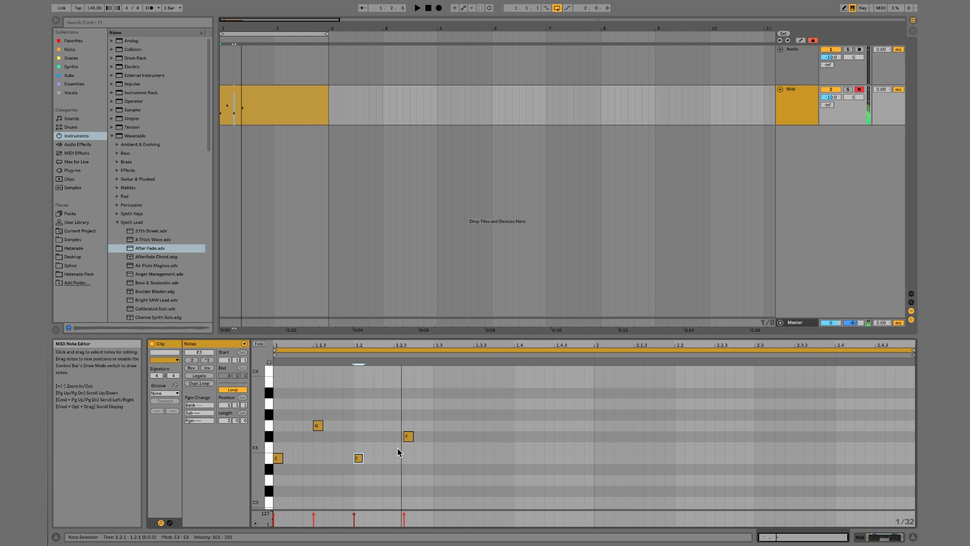
click(317, 426)
key(Up)
key(Up)
key(Up)
key(Up)
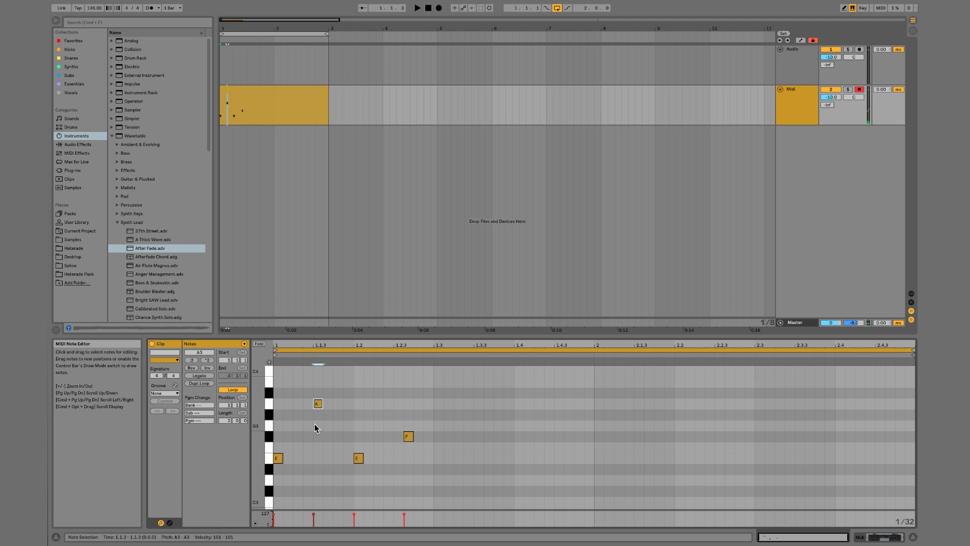
Shift the F#3 note back to 1.2.3 and place a duplicate of it at 1.3, raised to G3
click(407, 435)
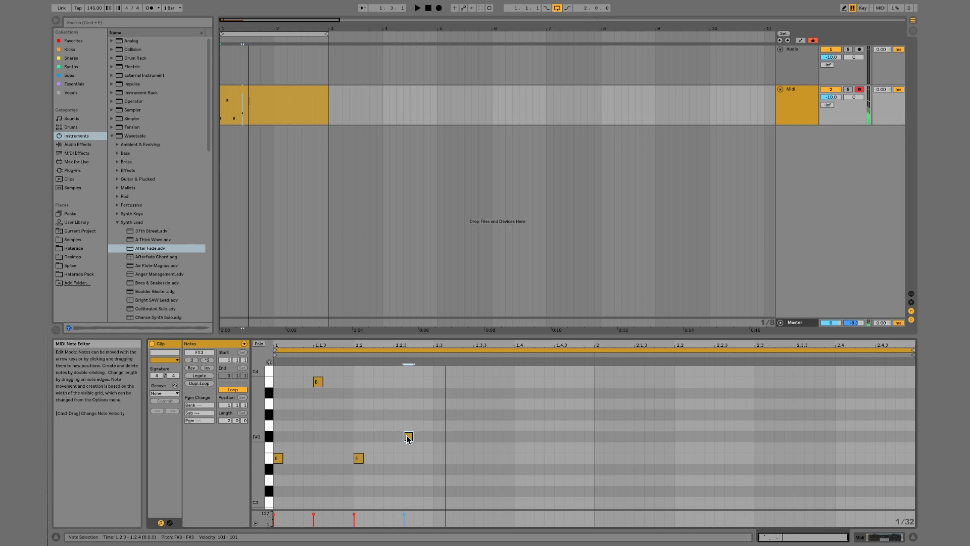
key(Left)
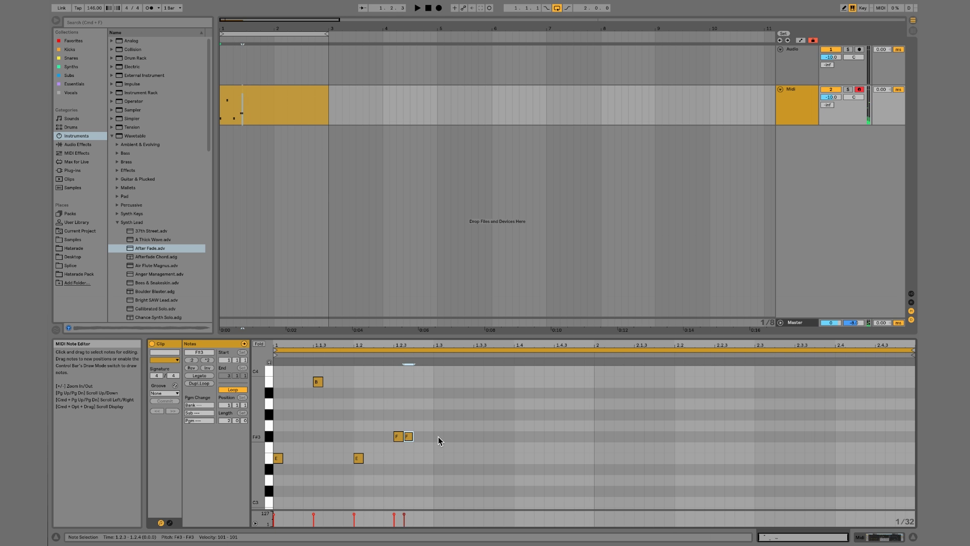
key(ctrl+d)
key(Right)
key(Up)
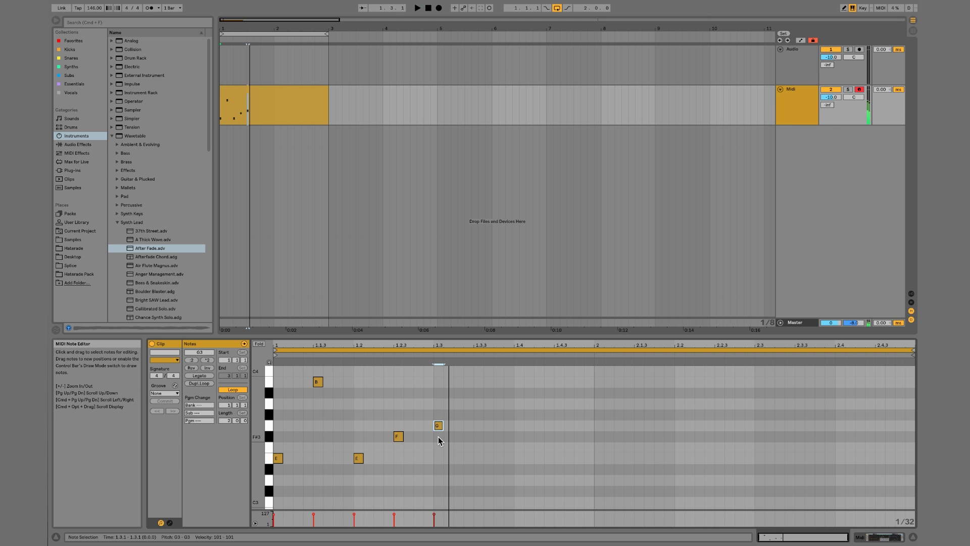
Continue the melody with duplicated notes: F#3 at 1.3.3 and E3 at 1.4
key(ctrl+d)
key(Right)
key(Down)
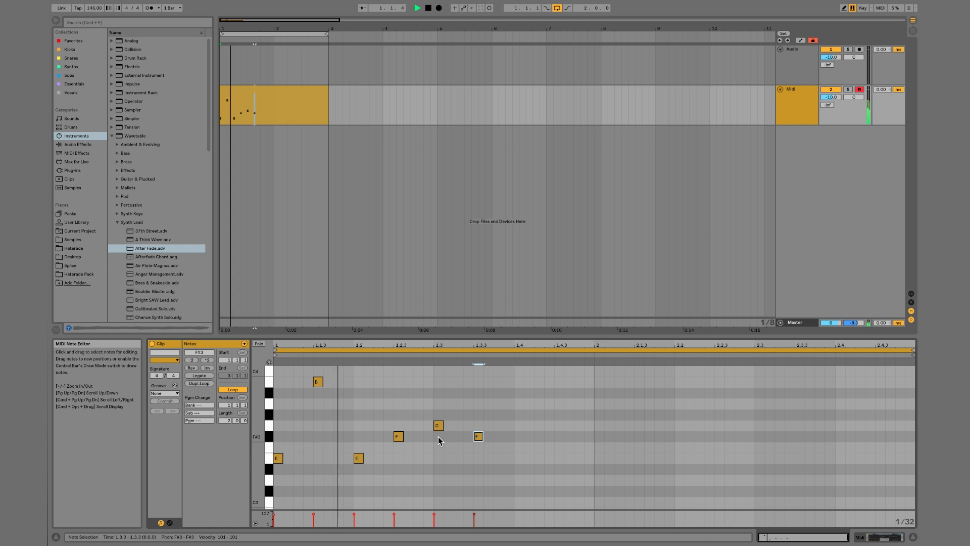
double_click(489, 439)
key(Right)
key(Right)
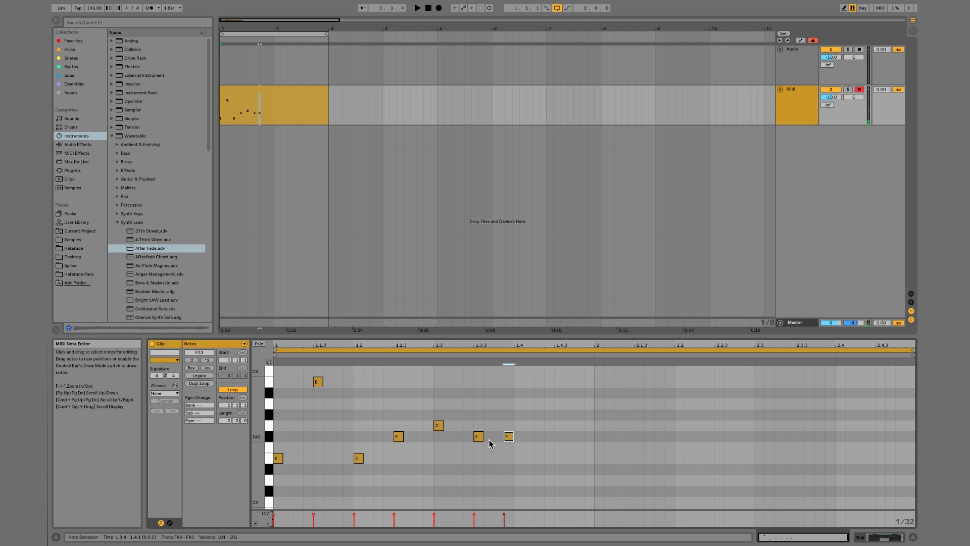
key(Right)
key(Down)
key(Down)
Duplicate the E3 note at 1.4 to 1.4.3, lower the copy to D3 and play back the melody
key(ctrl+d)
key(Right)
key(Right)
key(Right)
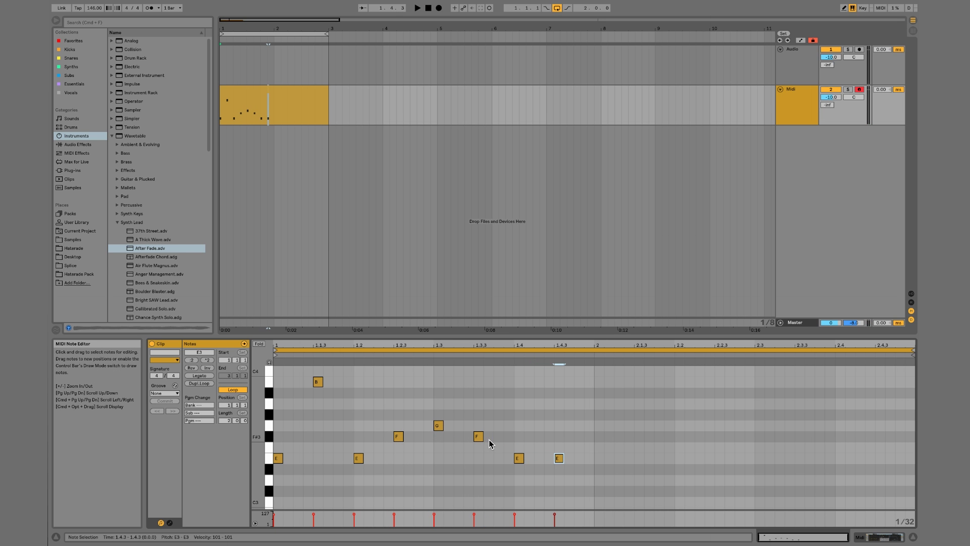
key(Down)
key(Down)
key(space)
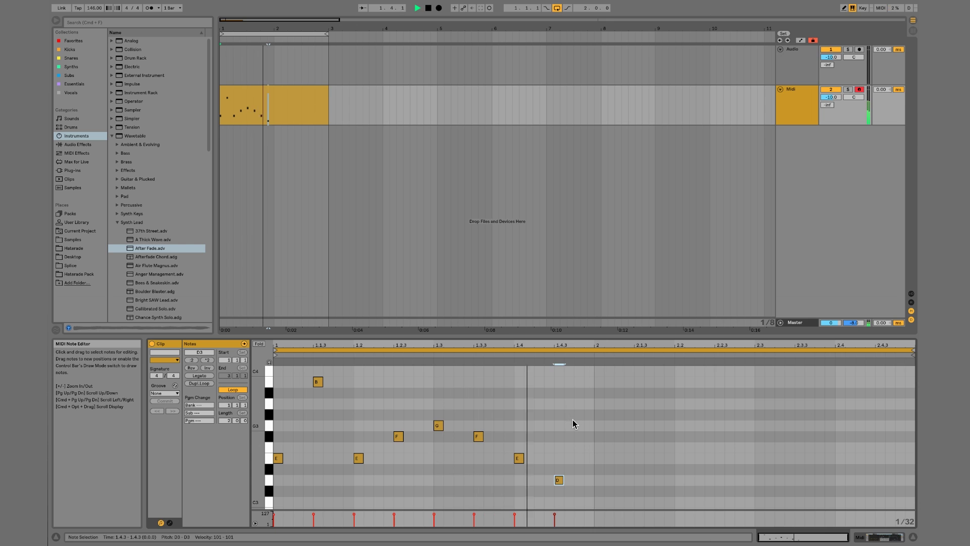
key(space)
key(ctrl+a)
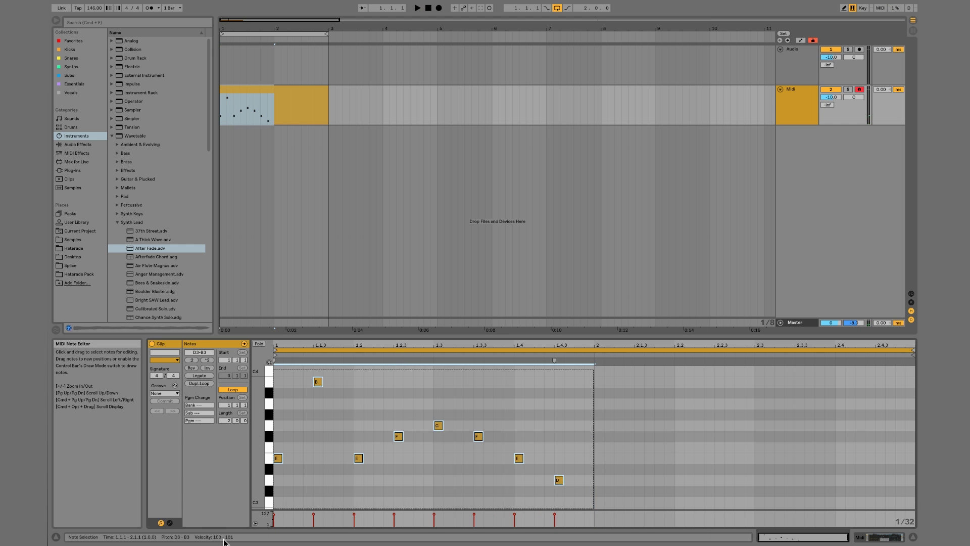
key(ctrl+d)
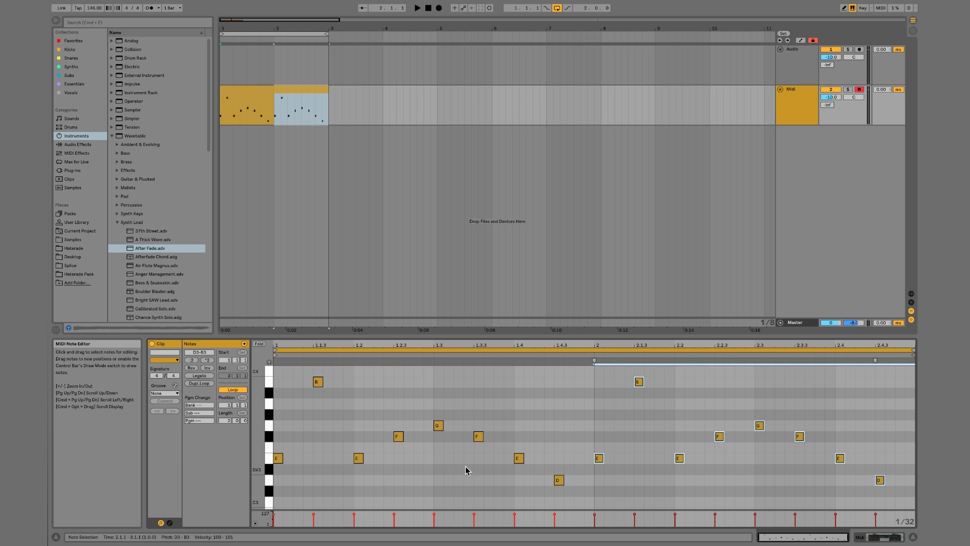
key(Delete)
drag(455, 418, 493, 431)
click(594, 374)
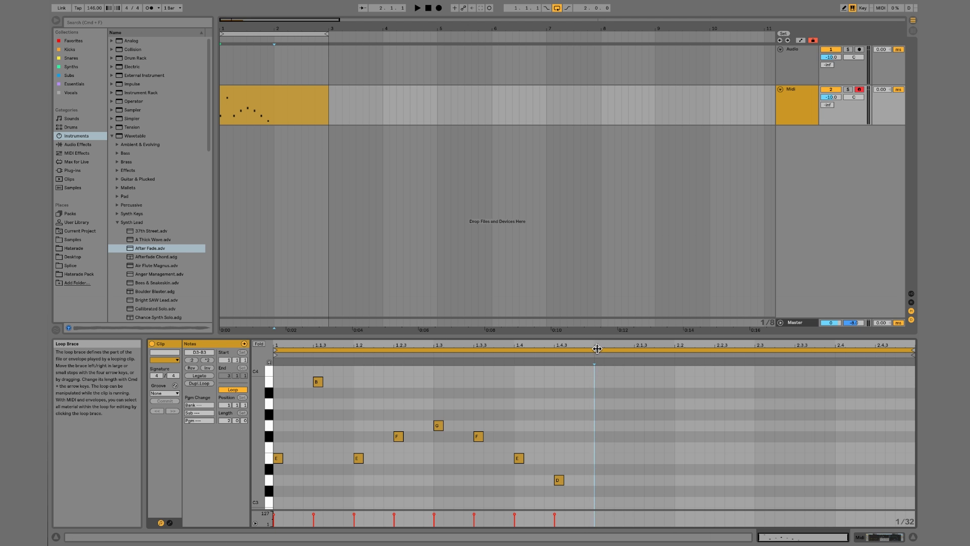
Duplicate all notes of the first bar into the second bar and play back the clip
mouse_move(595, 382)
mouse_down()
mouse_move(340, 459)
mouse_move(264, 498)
mouse_move(266, 506)
mouse_move(298, 506)
mouse_up()
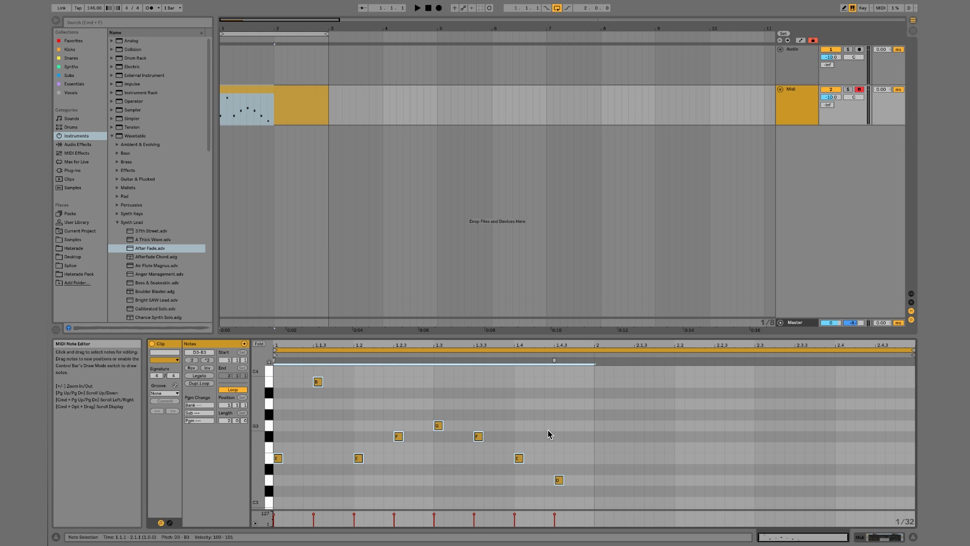
key(super+d)
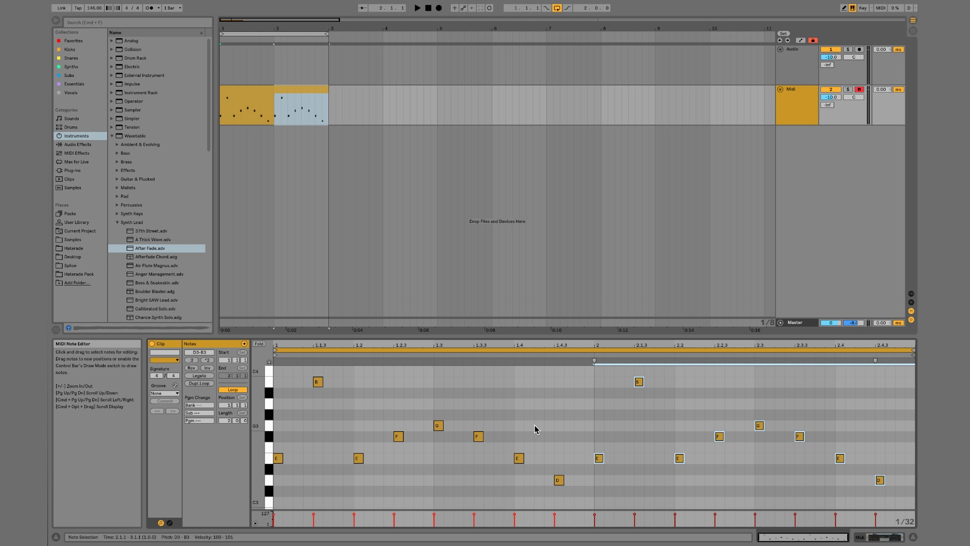
key(space)
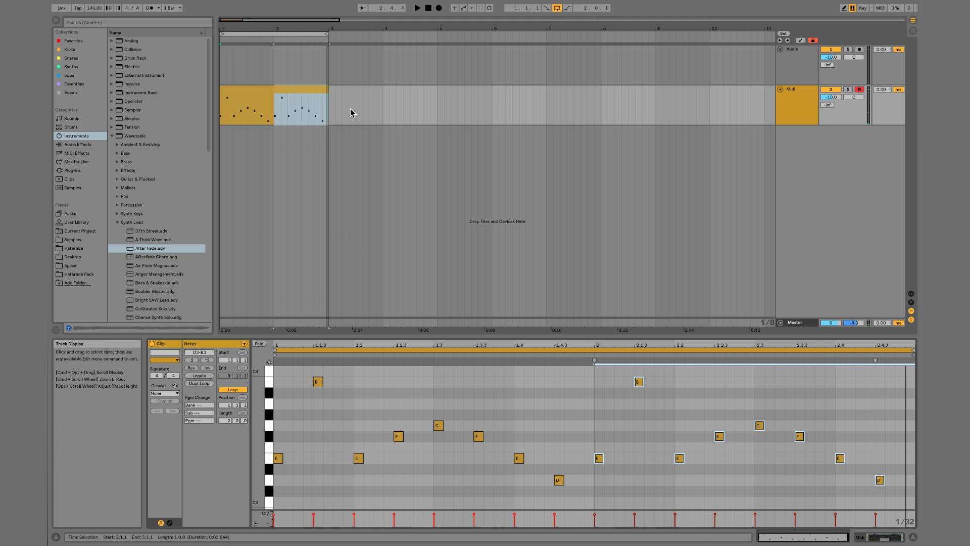
click(282, 93)
key(space)
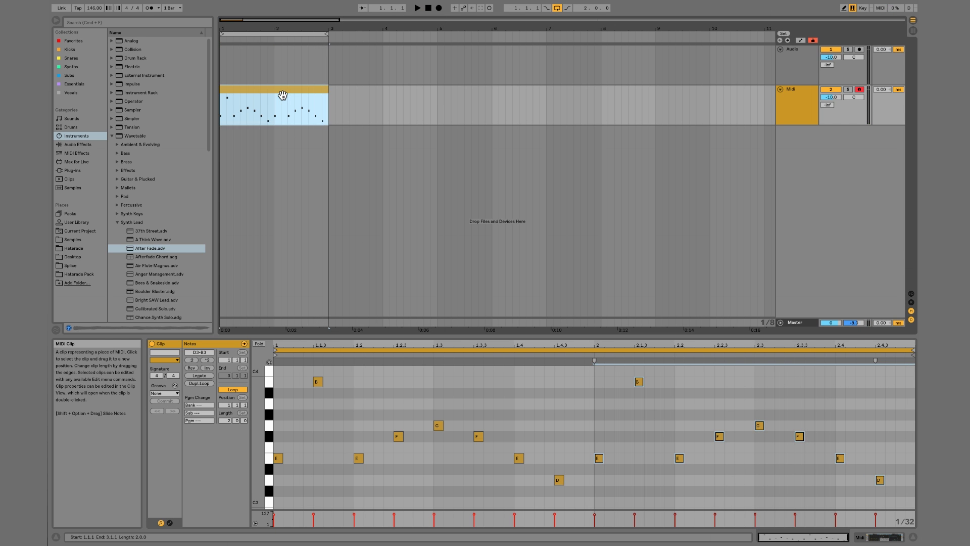
Show the After Fade device on the Midi track and browse the Synth Lead presets in hot-swap mode
drag(150, 248, 806, 103)
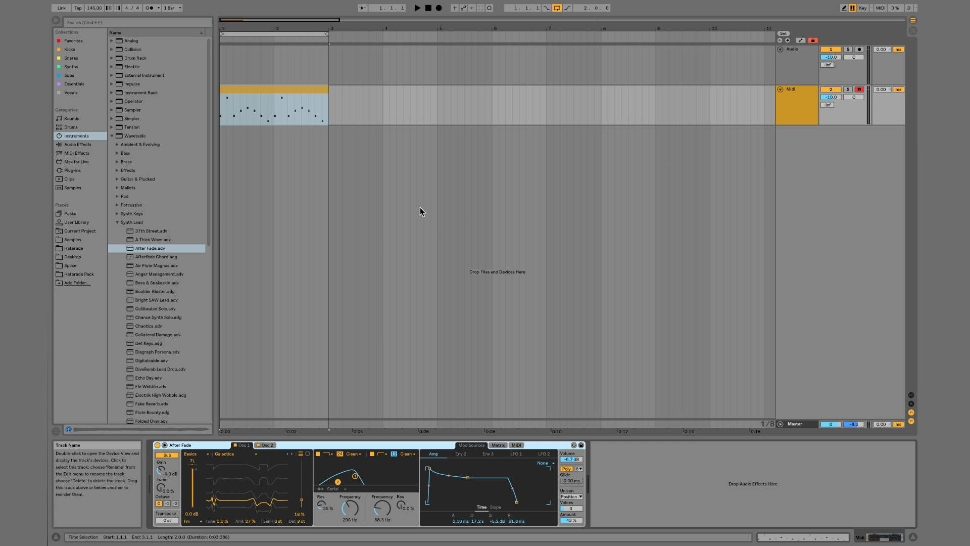
click(281, 93)
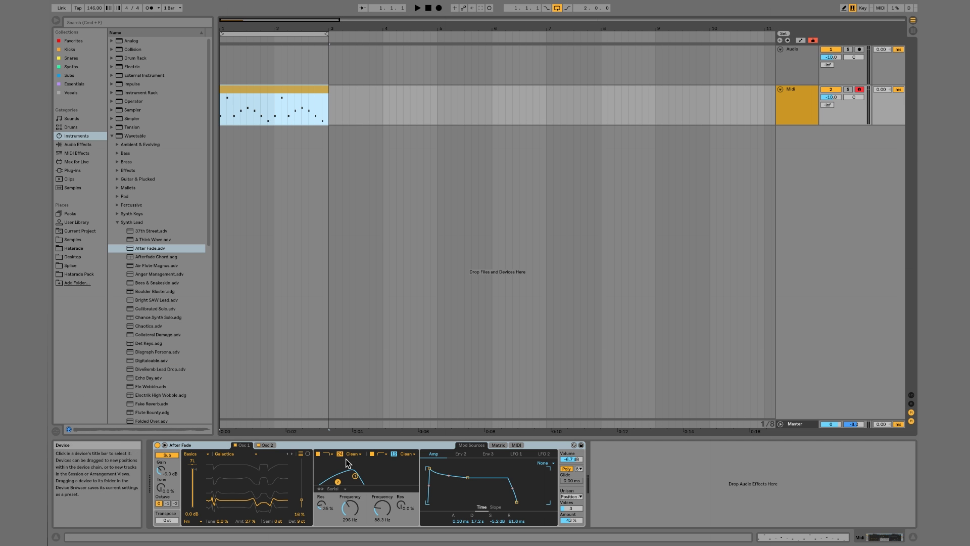
click(574, 445)
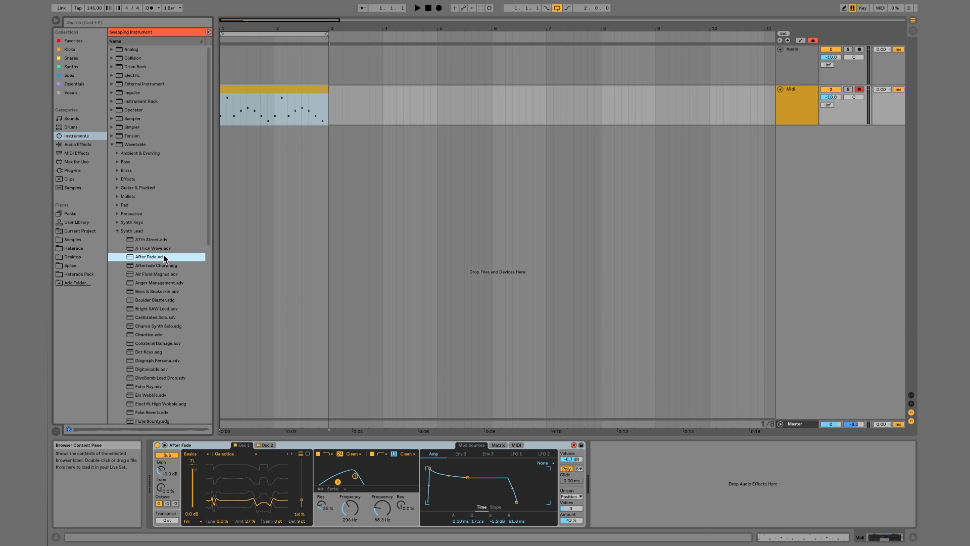
scroll(162, 260, down, 3)
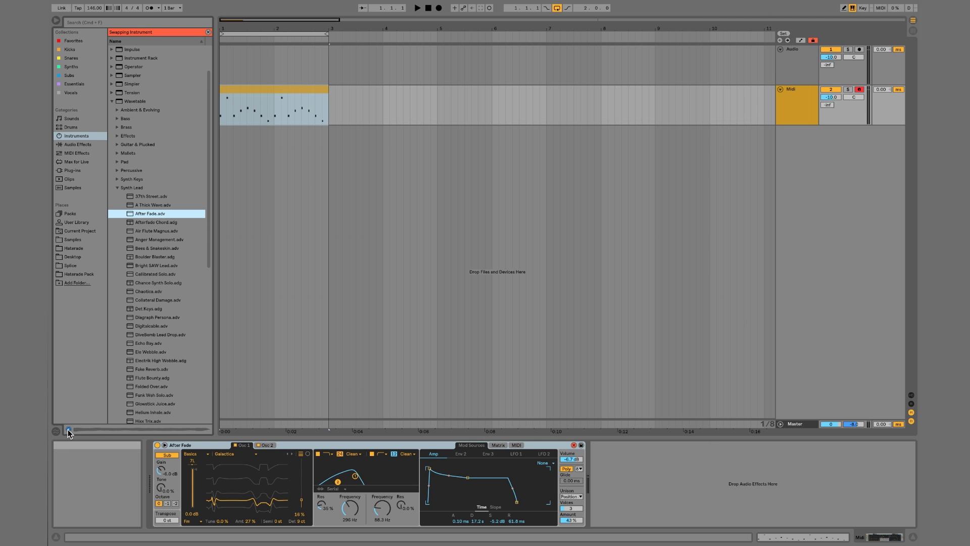
Start looped playback of the MIDI clip and hot-swap the After Fade preset with Air Flute Magnus
click(273, 87)
key(space)
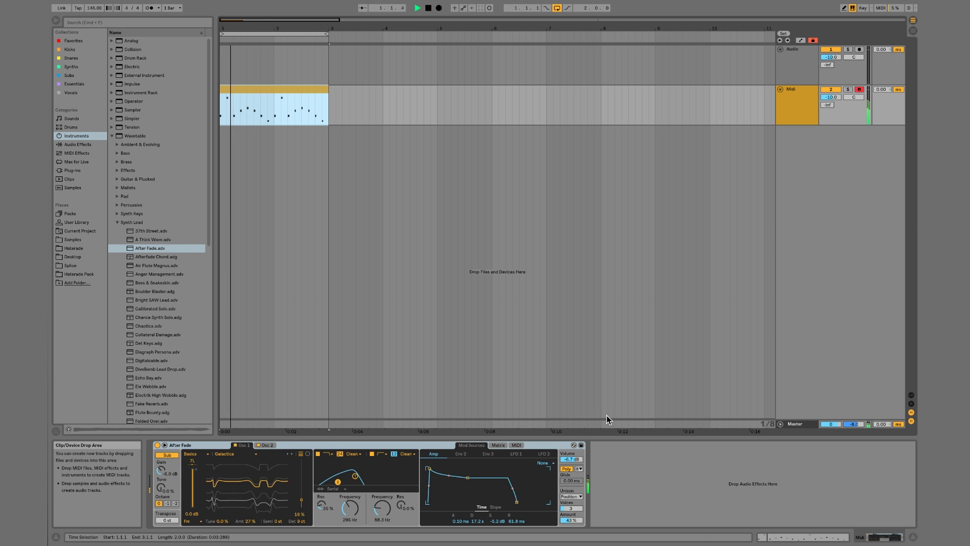
click(574, 444)
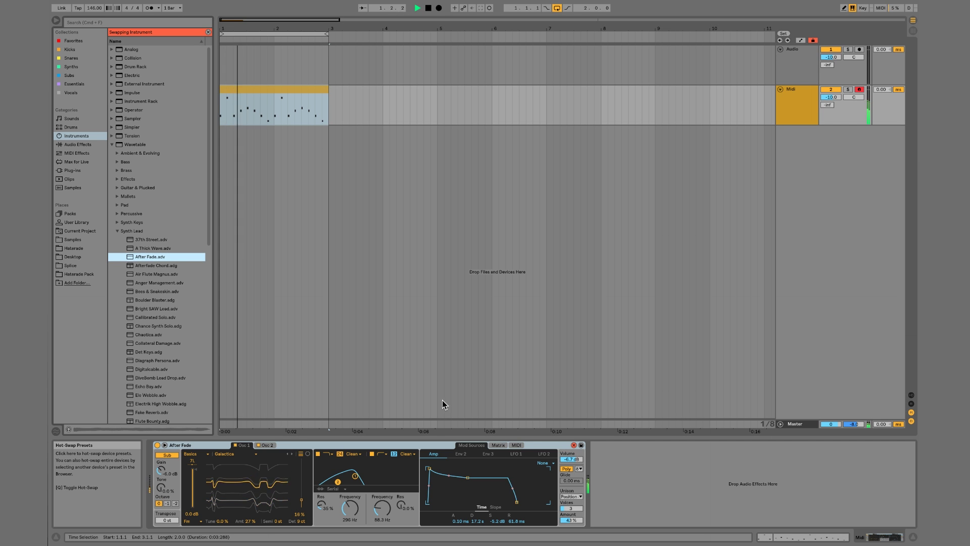
click(143, 271)
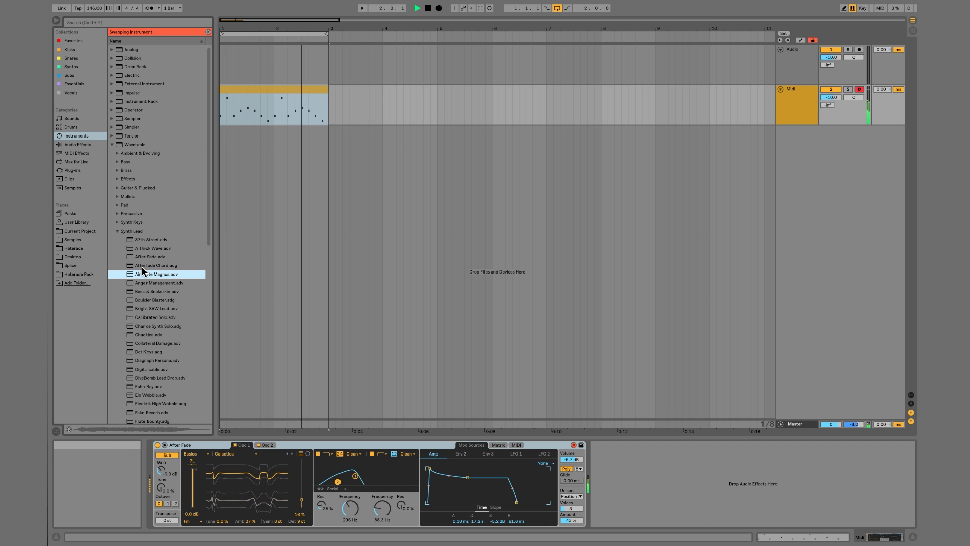
key(Return)
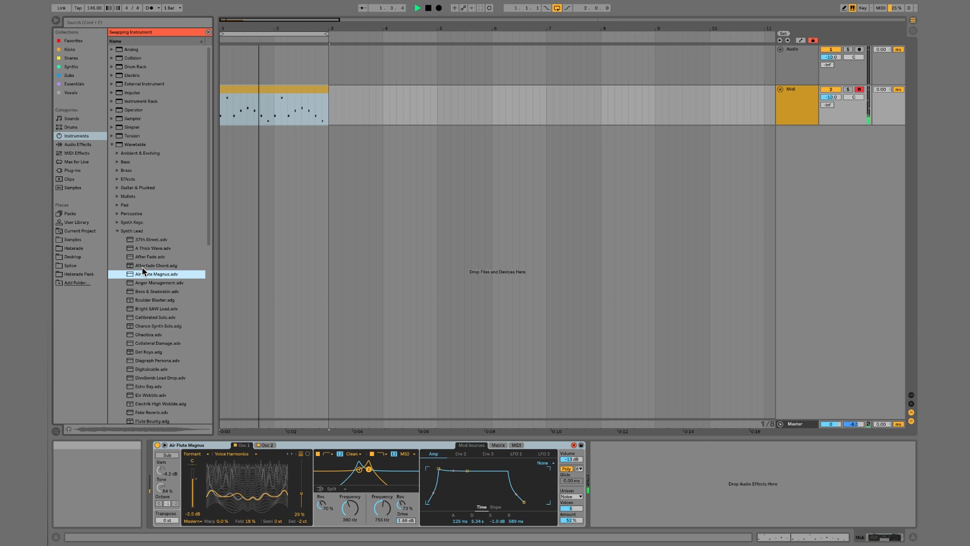
Audition the Synth Lead presets one after another while the clip plays, hot-swapping from Anger Management through to Digitalizable
key(Down)
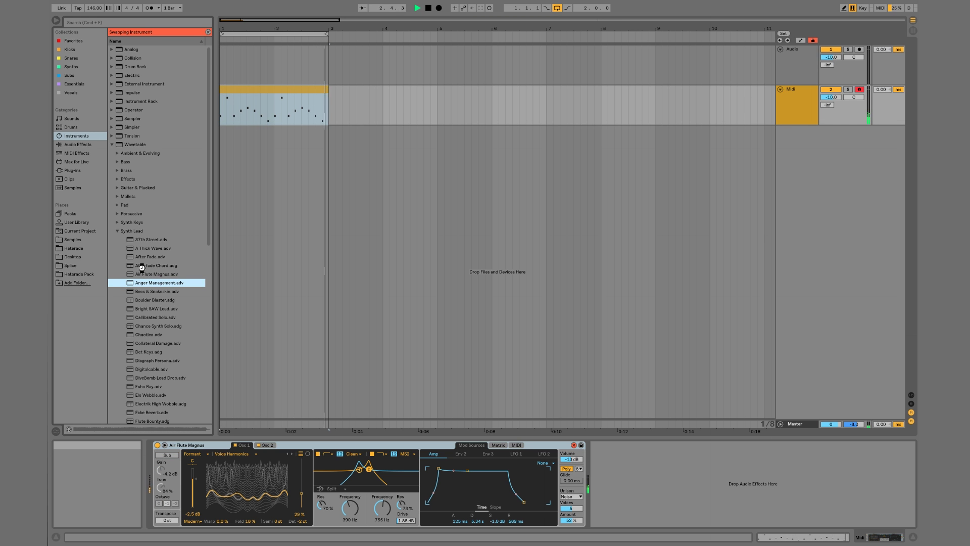
key(Return)
key(Down)
key(Return)
key(Down)
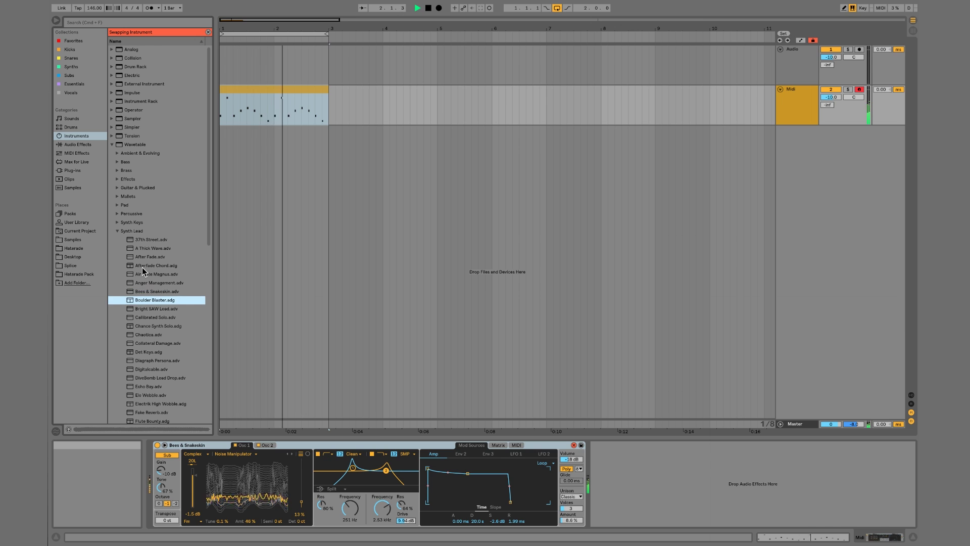
key(Return)
key(Down)
key(Return)
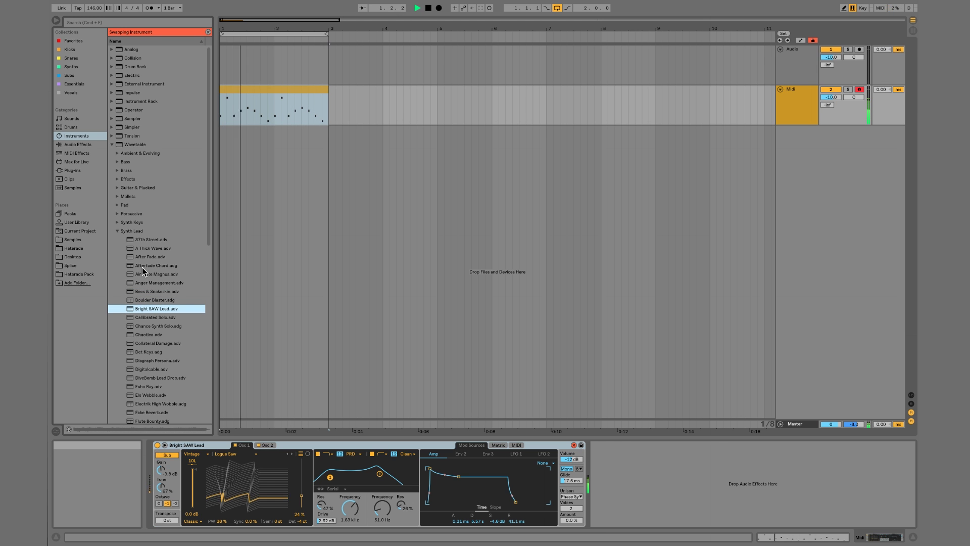
key(Down)
key(Return)
key(Down)
key(Return)
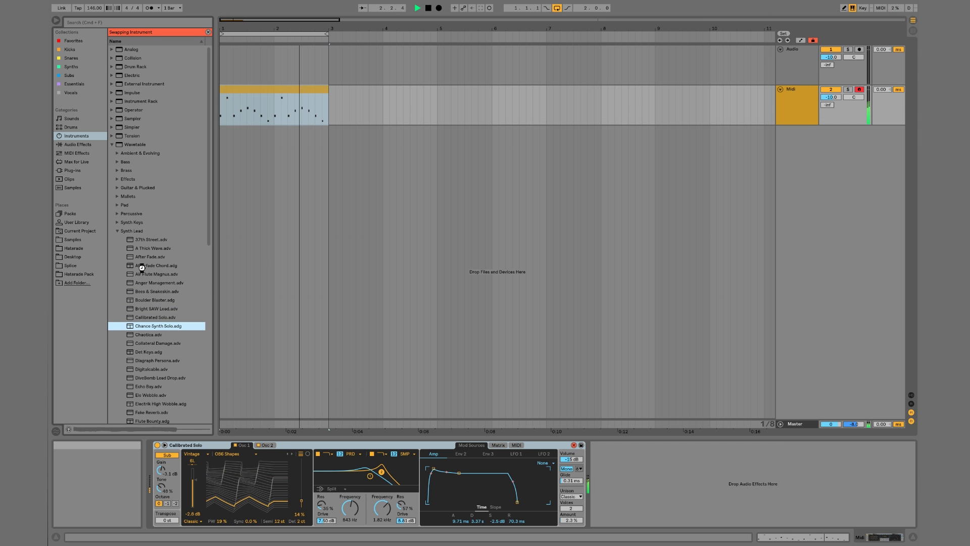
key(Down)
key(Return)
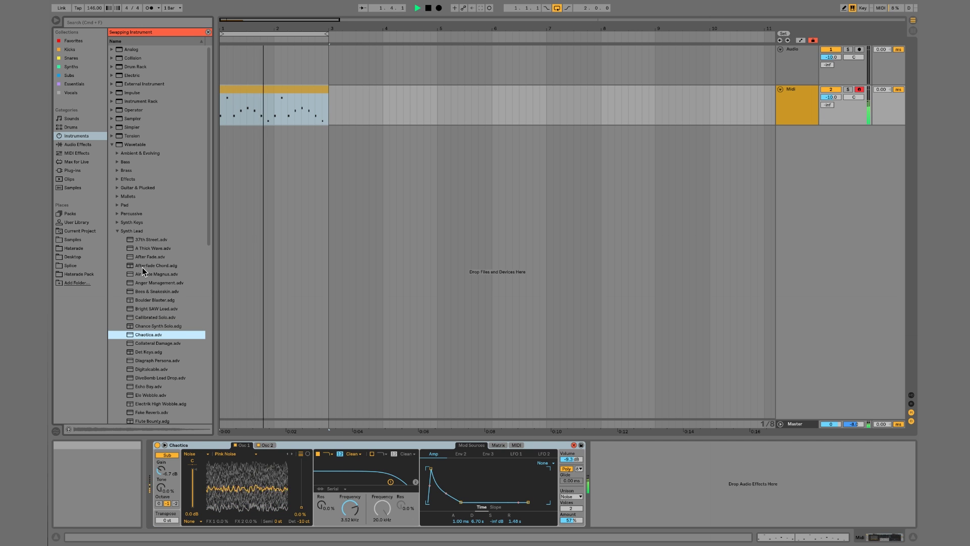
key(Down)
key(Return)
key(Down)
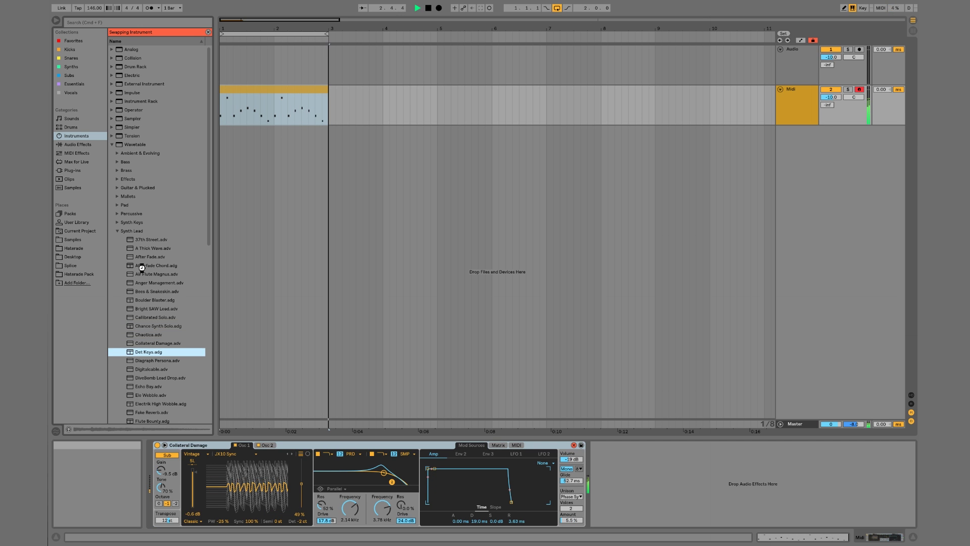
key(Return)
key(Down)
key(Return)
key(Down)
key(Return)
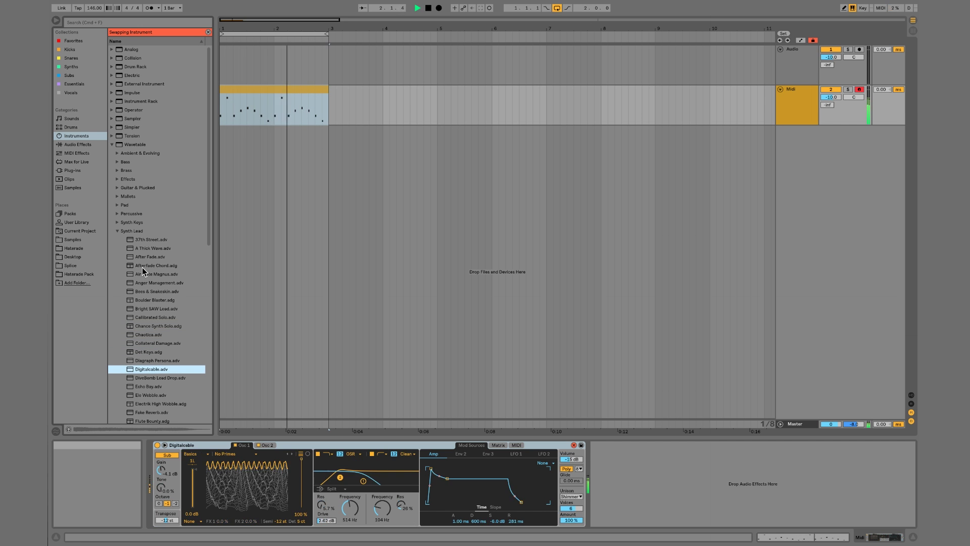
Continue auditioning the Synth Lead presets against the looping clip, hot-swapping to DiveBomb Lead Drop and Echo Bay
key(Down)
key(Return)
key(Down)
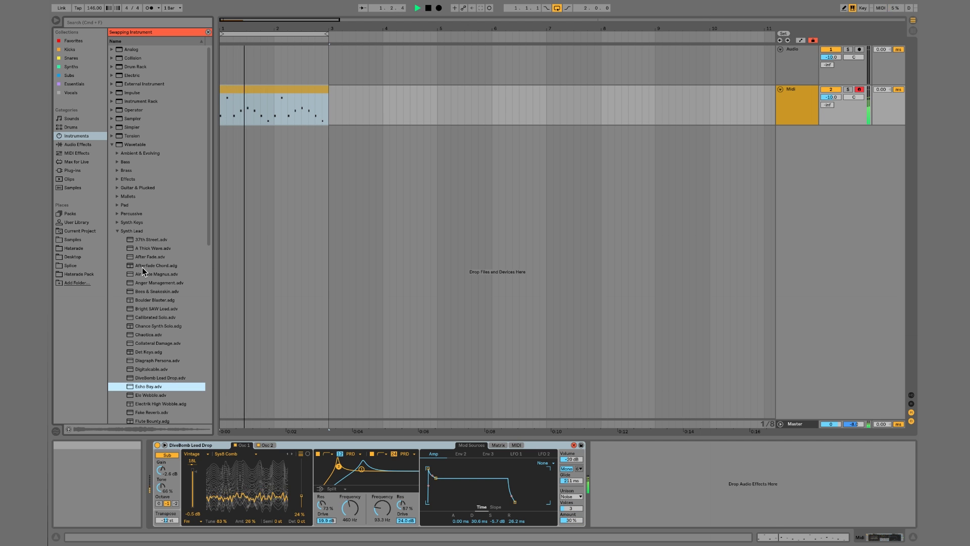
key(Return)
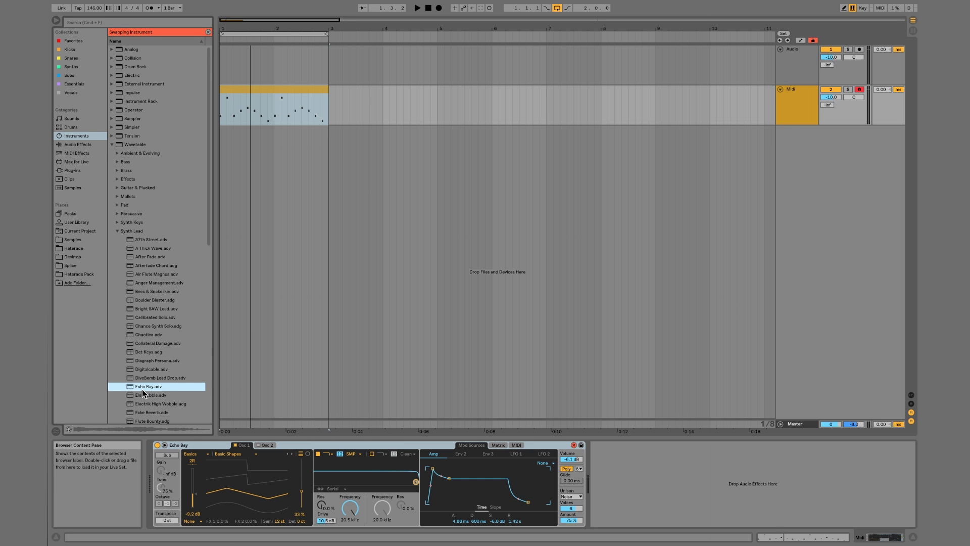
scroll(141, 389, down, 1)
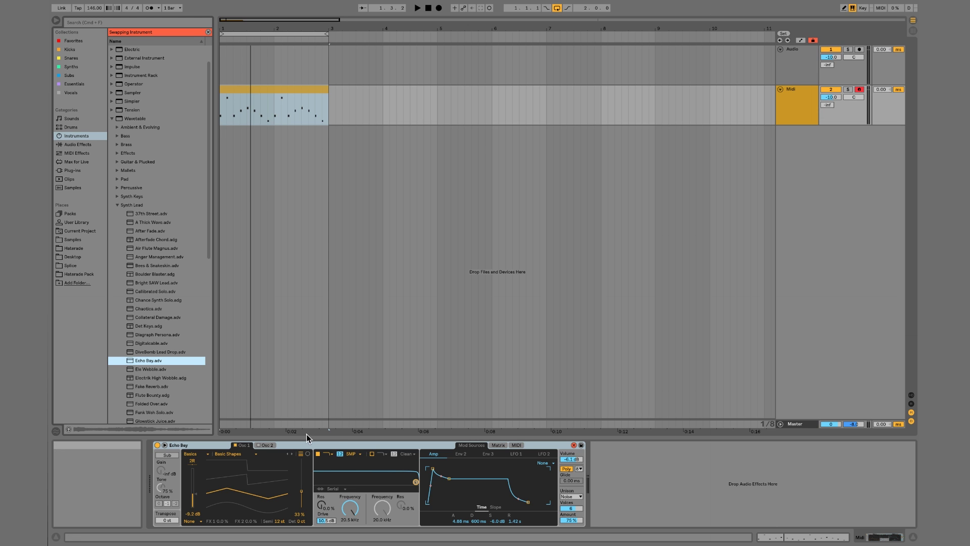
Delete the Echo Bay instrument and the two-bar melody clip from the Midi track
click(333, 446)
key(BackSpace)
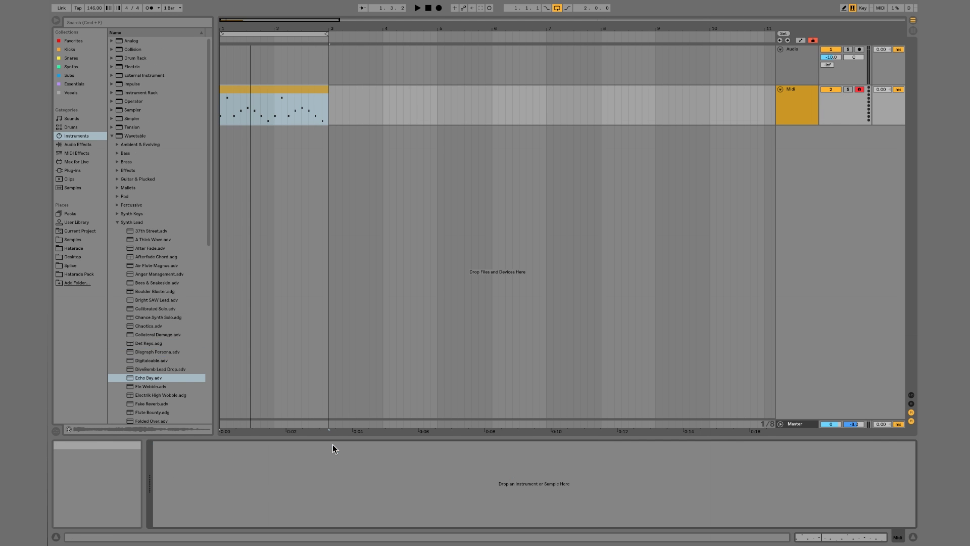
click(285, 92)
key(BackSpace)
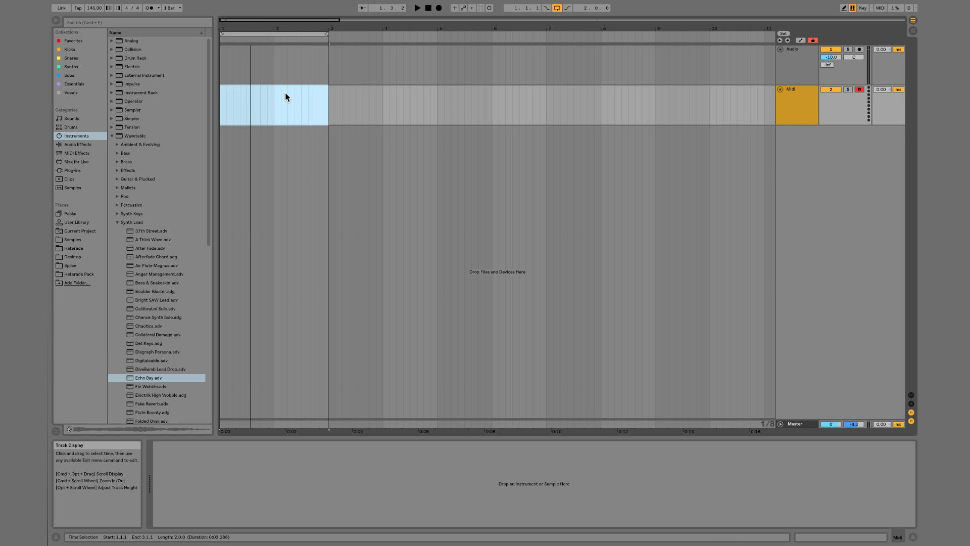
Collapse the Wavetable presets and load an empty Simpler onto the Midi track
click(112, 136)
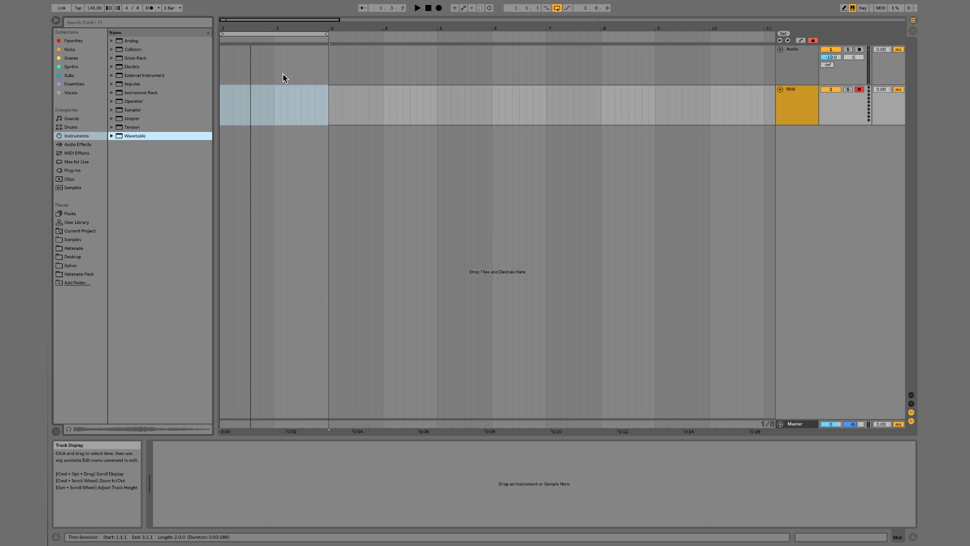
double_click(131, 118)
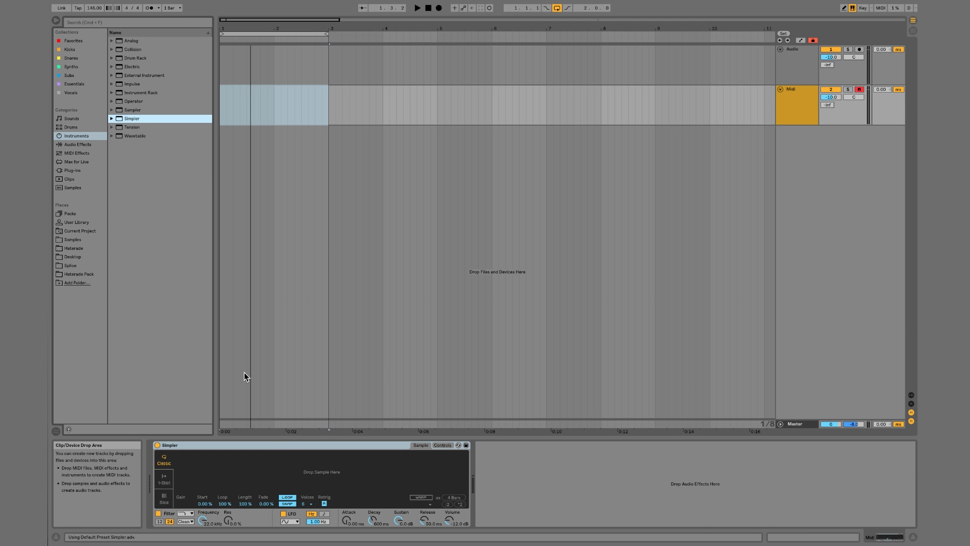
click(287, 443)
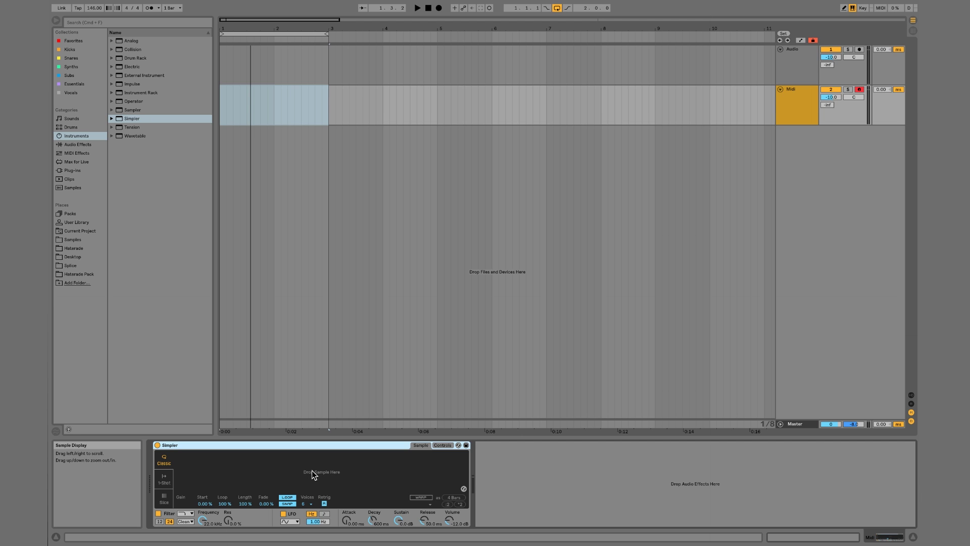
Create an empty MIDI clip over bars 1 and 2 of the Midi track and place a 1/32 note on C3 at its start
click(221, 107)
key(super+shift+m)
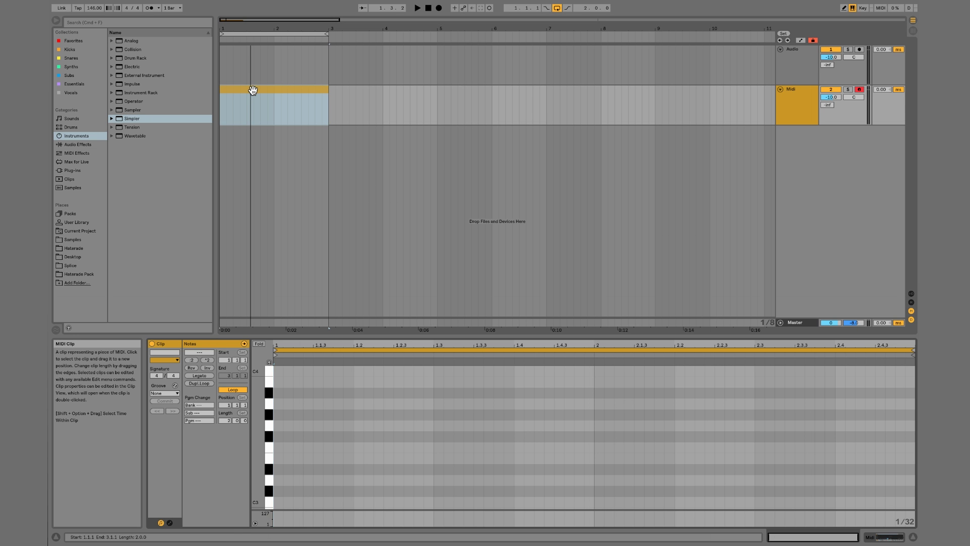
click(277, 460)
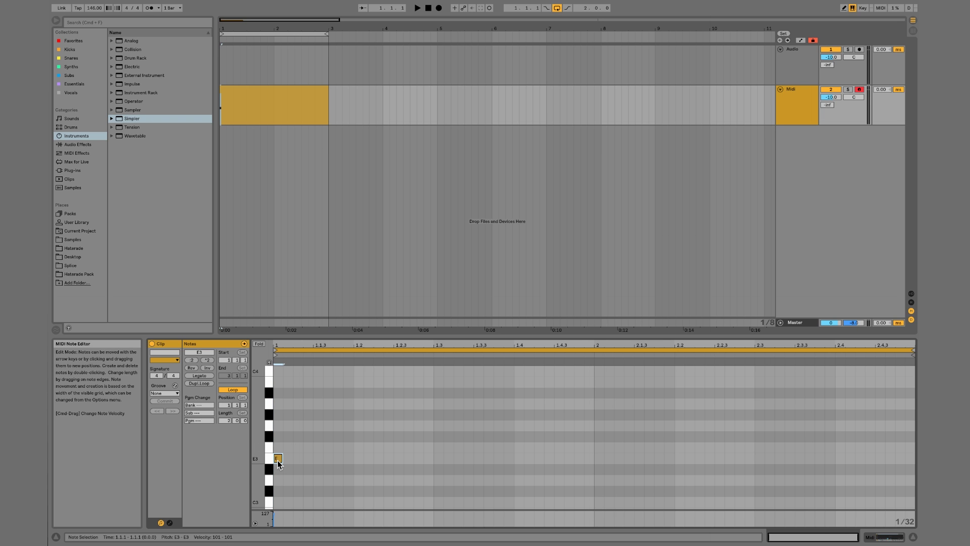
key(a+Right)
scroll(277, 460, down, 1)
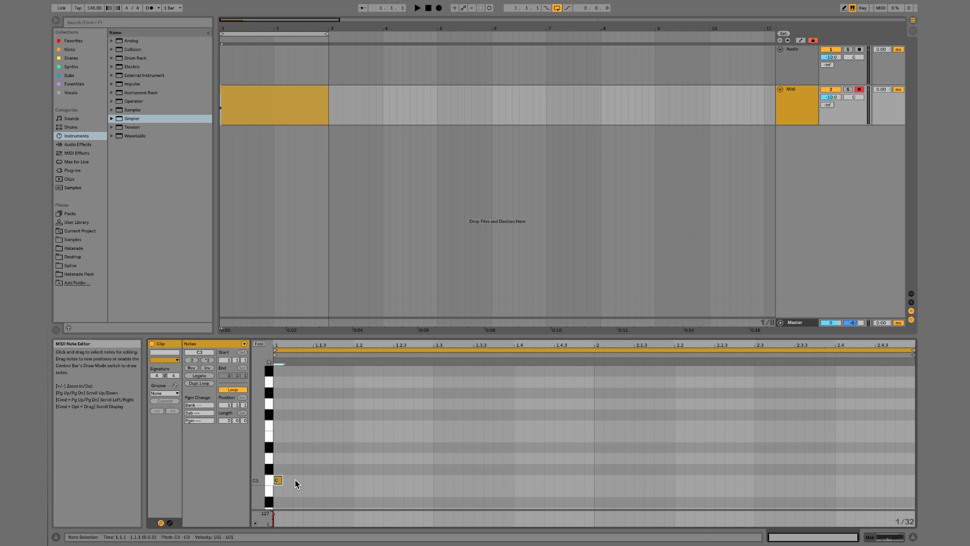
Add a second C3 note at 1.1.3 and duplicate the pair repeatedly until evenly spaced notes fill both bars
click(317, 478)
double_click(318, 480)
drag(351, 451, 204, 502)
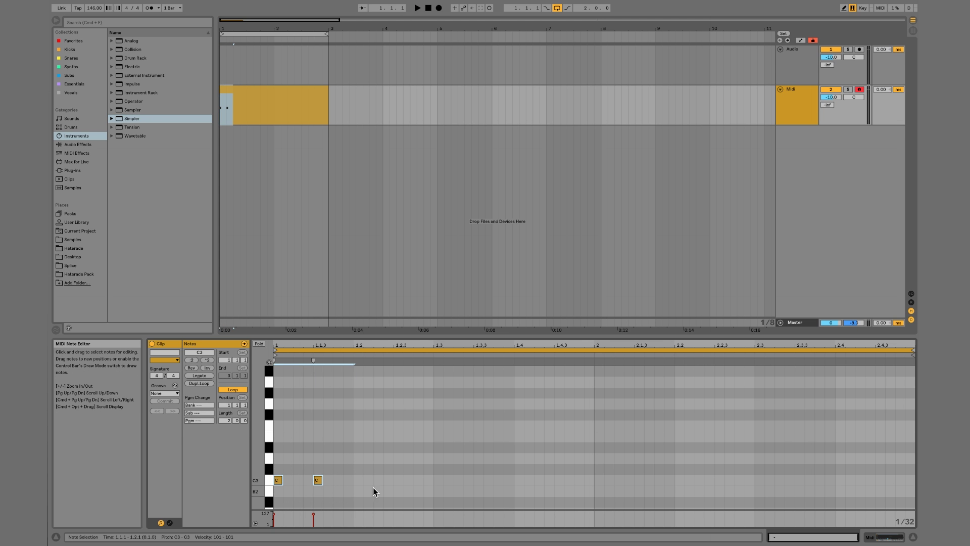
key(super+d)
key(super+d)
key(super+d)
key(super+d)
key(super+d)
key(super+d)
key(super+d)
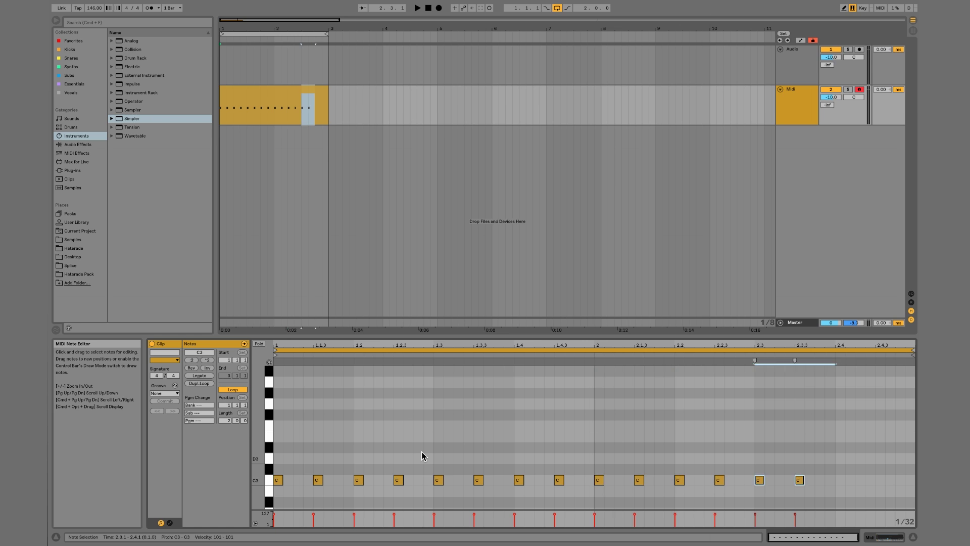
Load the Tom-BritishVintage14-Stick-Hit-Hard sample from the Essentials collection into Simpler and play the clip
click(806, 114)
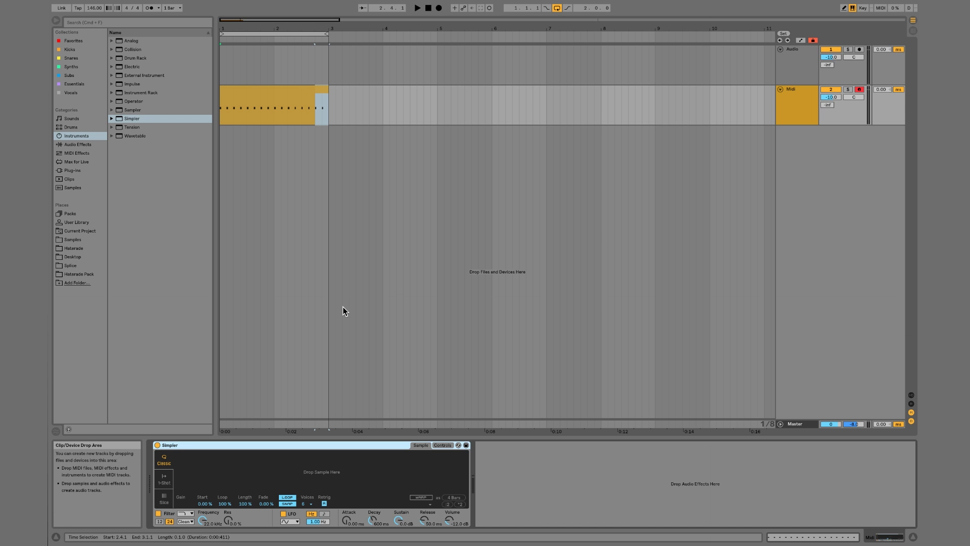
click(74, 84)
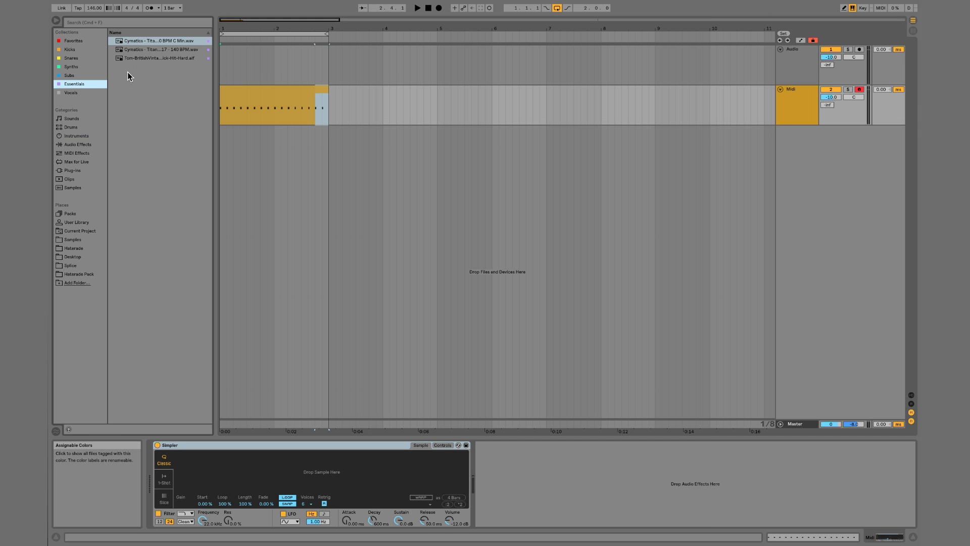
click(142, 59)
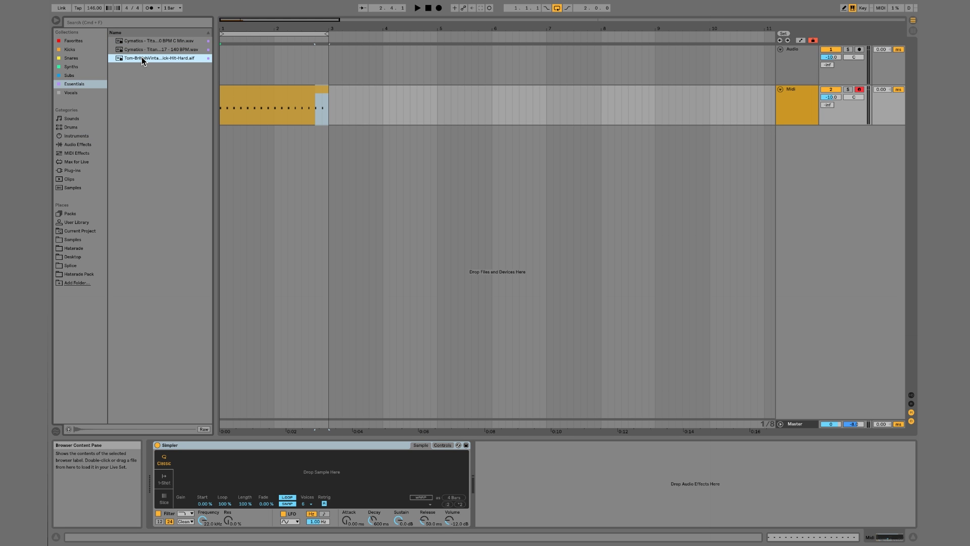
click(67, 429)
drag(148, 63, 235, 469)
key(space)
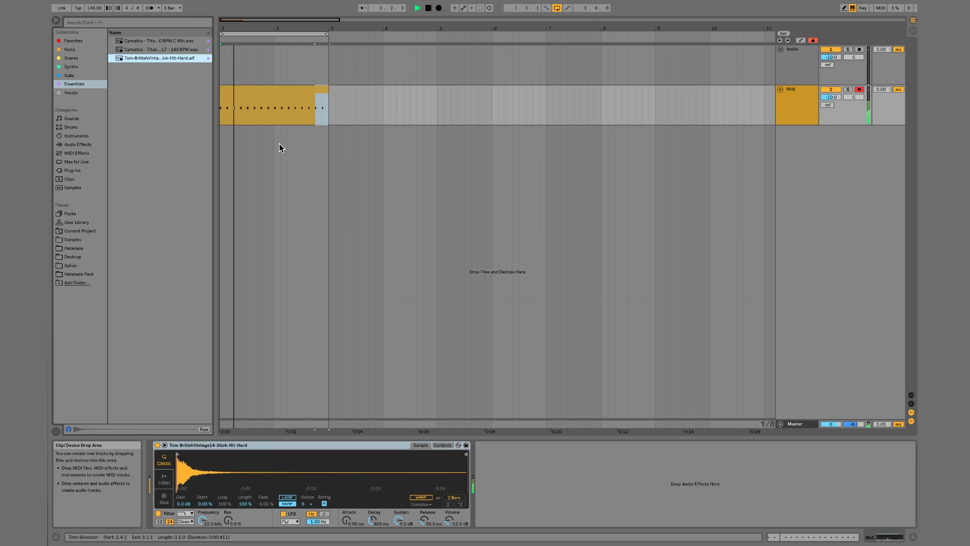
Select all notes in the playing clip, transpose them up an octave to C4 and stop playback
double_click(275, 96)
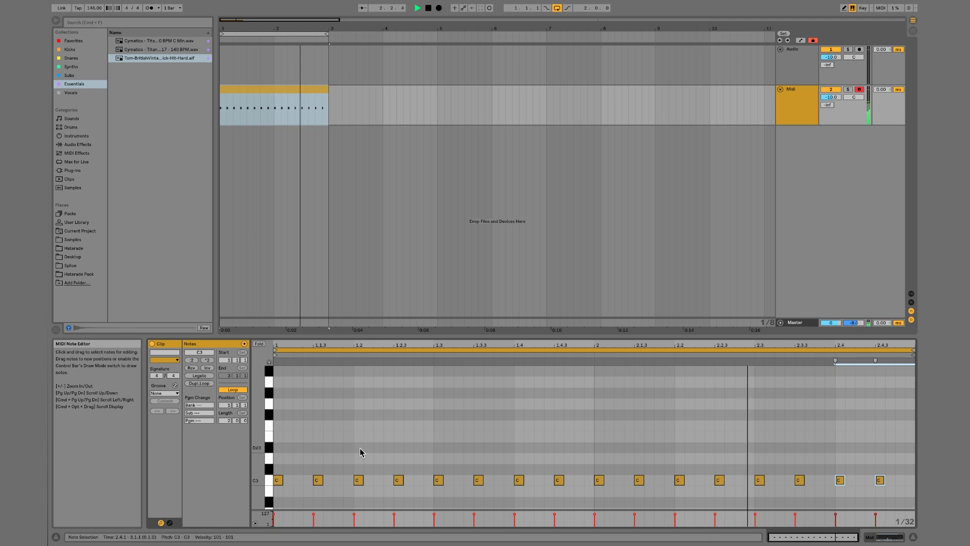
key(super+a)
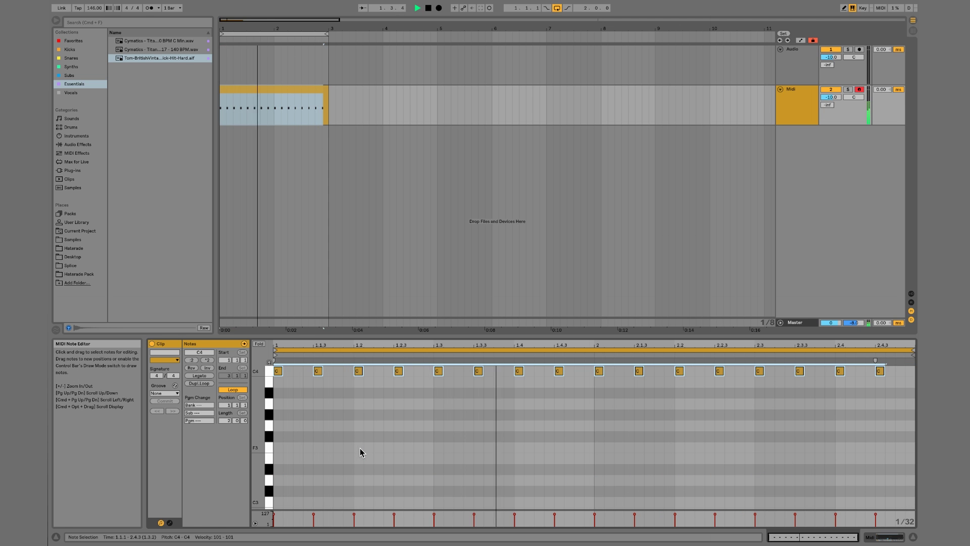
key(space)
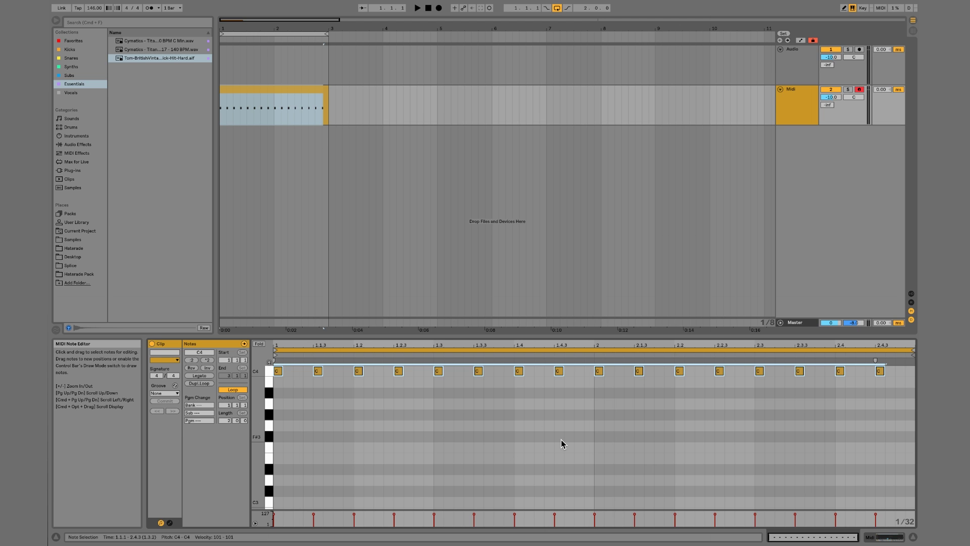
Transpose all notes down to C2 and raise them octave by octave to C5, playing the clip to hear the sample's pitch change
key(shift+Down)
key(shift+Down)
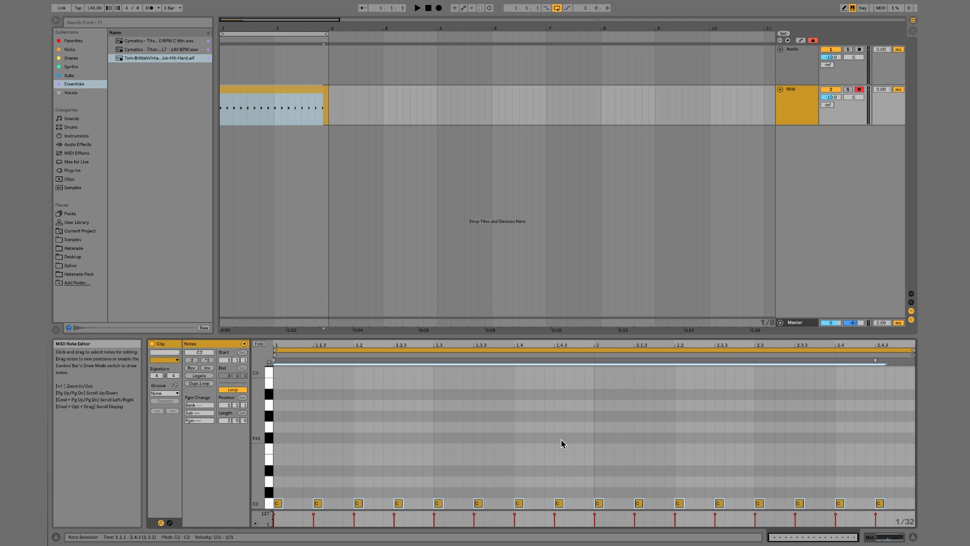
key(shift+Up)
key(shift+Up)
key(space)
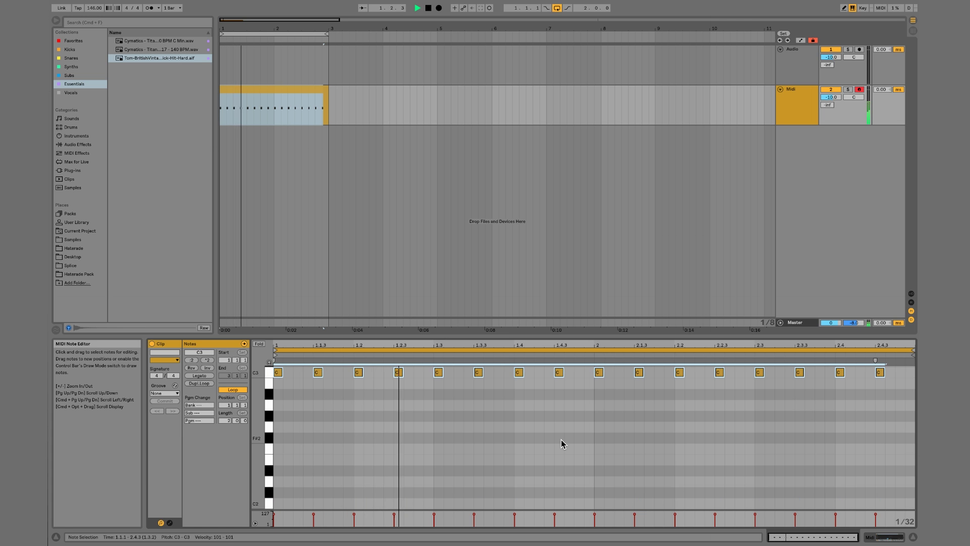
scroll(563, 443, up, 4)
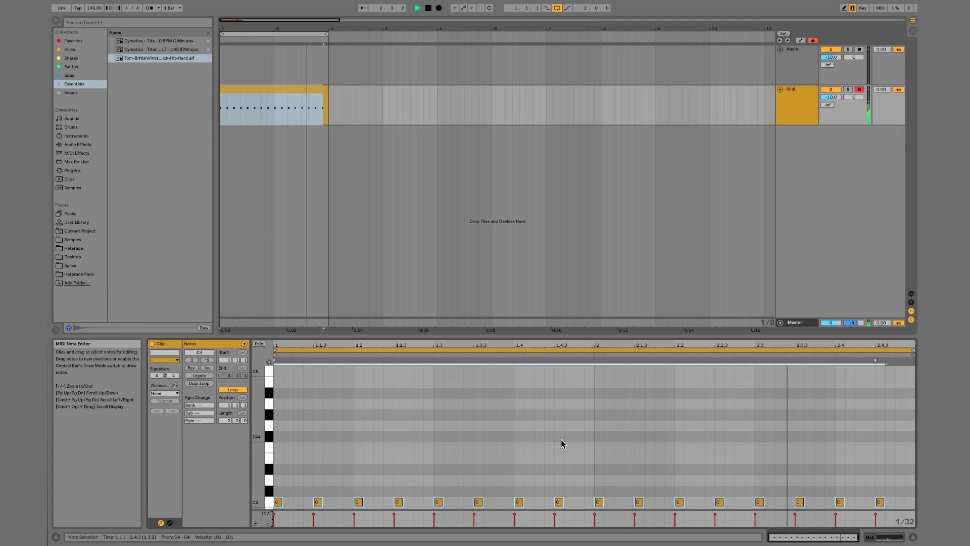
key(shift+Up)
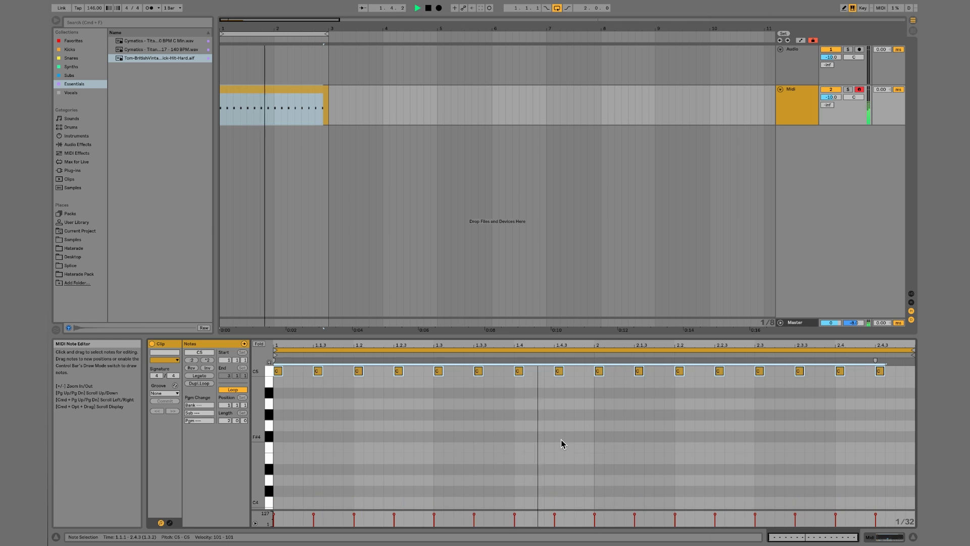
key(space)
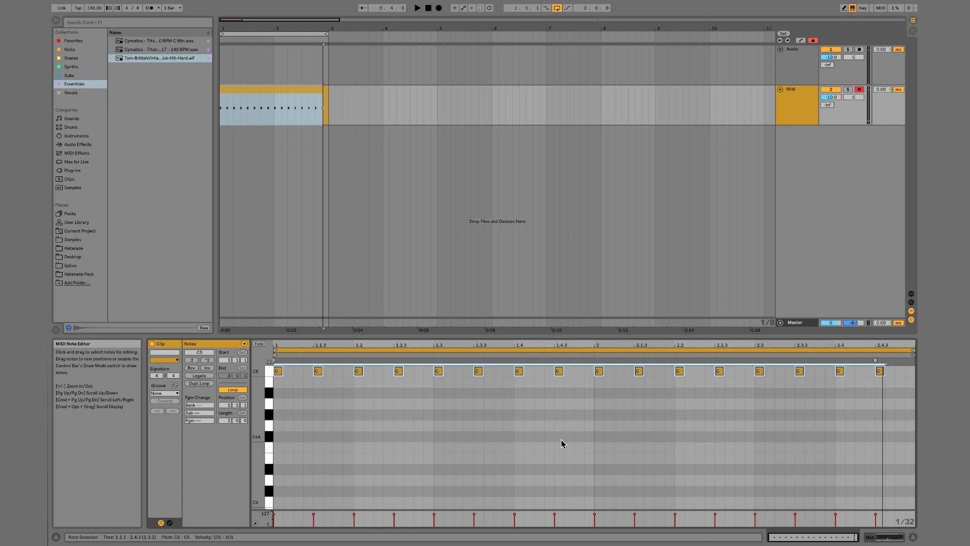
Lengthen all the C5 notes by two 1/32 grid steps and play the clip, comparing them with a one-step shorter length
key(shift+Right)
key(shift+Right)
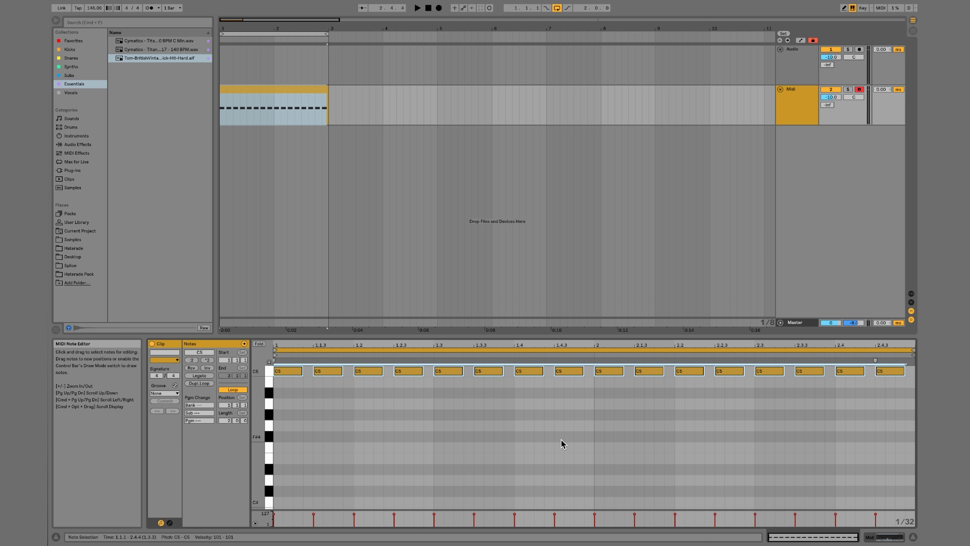
key(space)
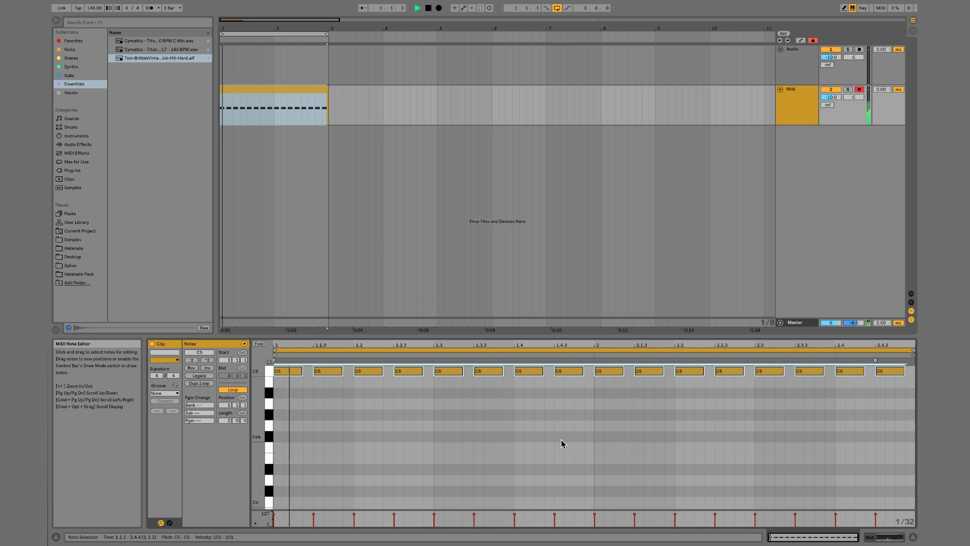
key(shift+Left)
key(shift+Right)
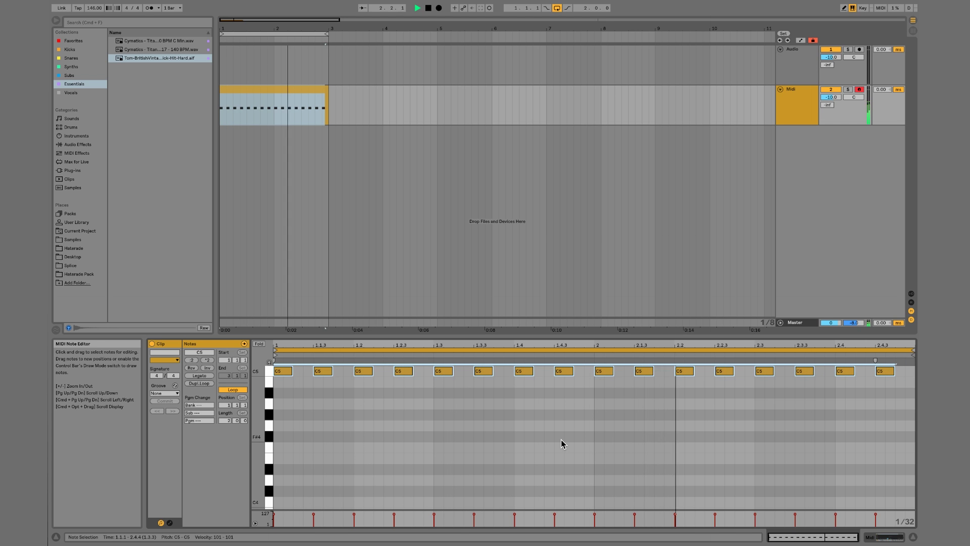
key(space)
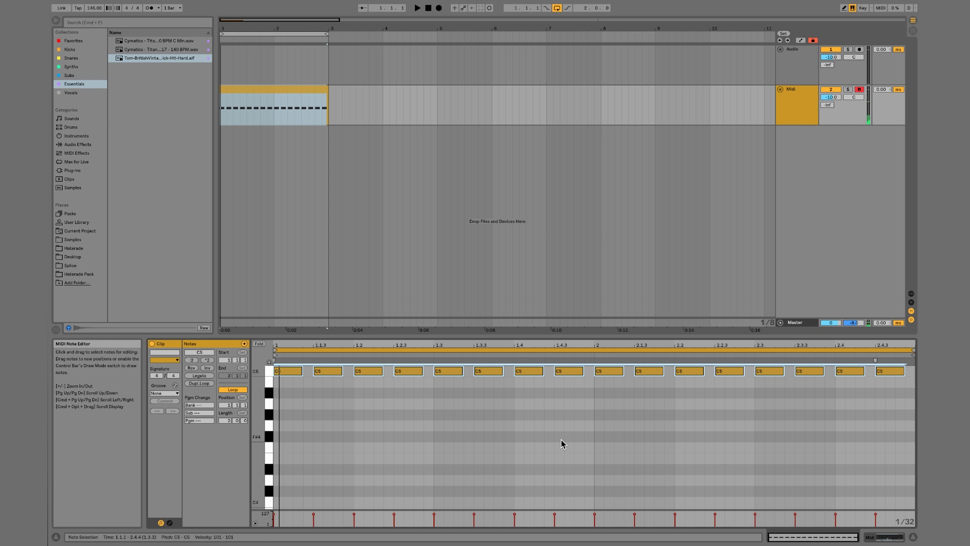
Examine the Simpler sample and the clip's row of C5 notes, and show Simpler's Controls page
click(797, 108)
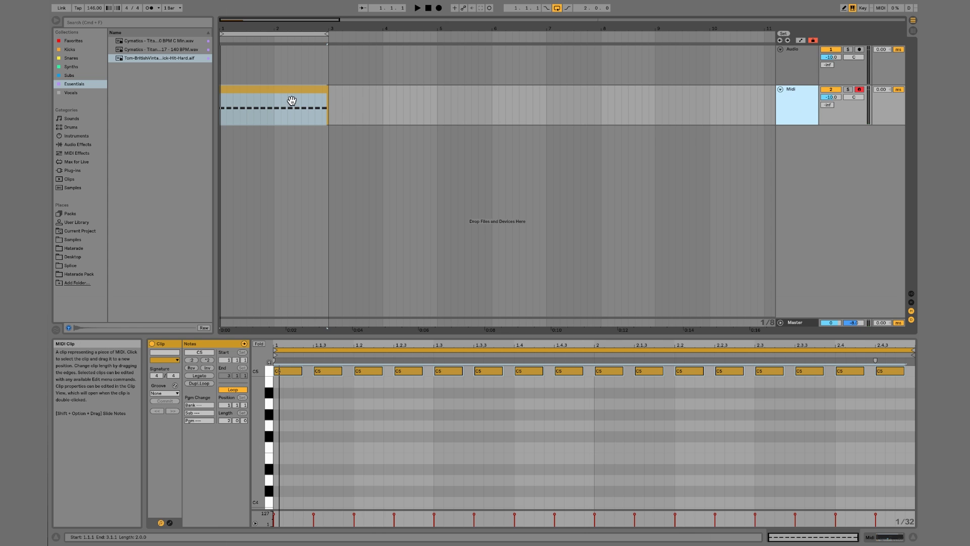
click(292, 89)
click(804, 104)
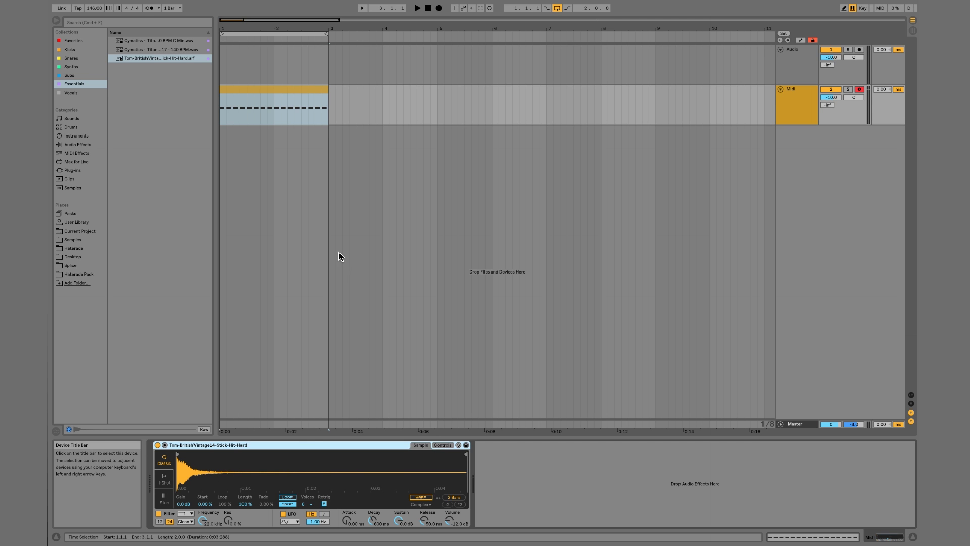
double_click(277, 84)
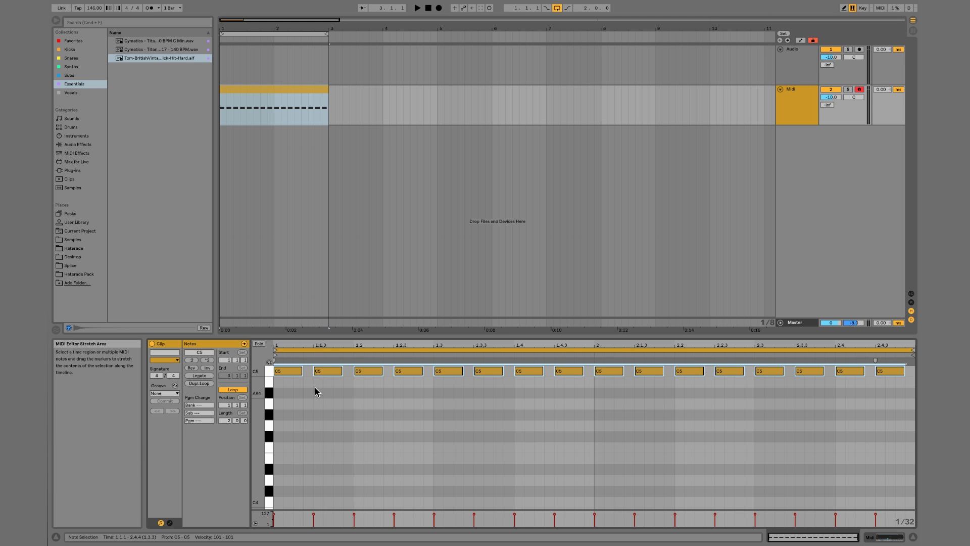
scroll(314, 396, up, 3)
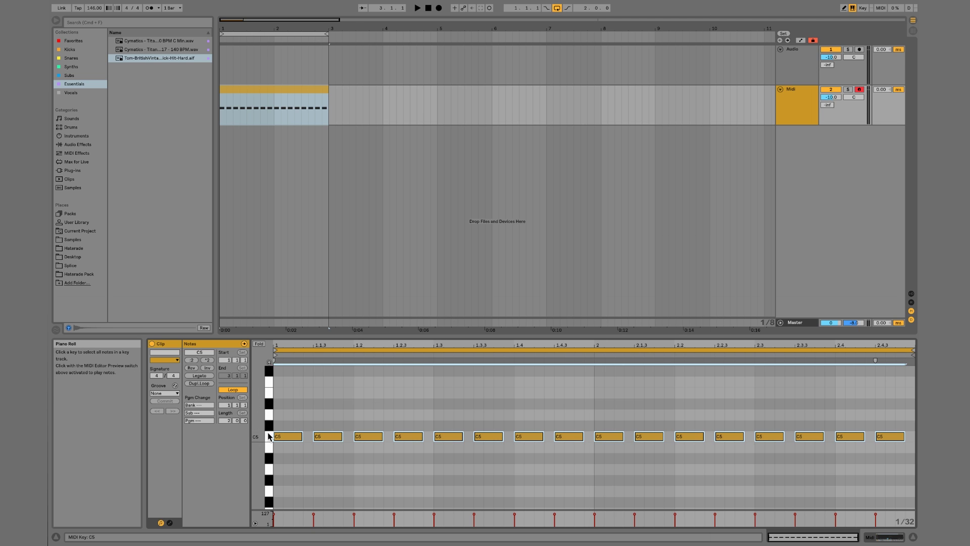
click(788, 110)
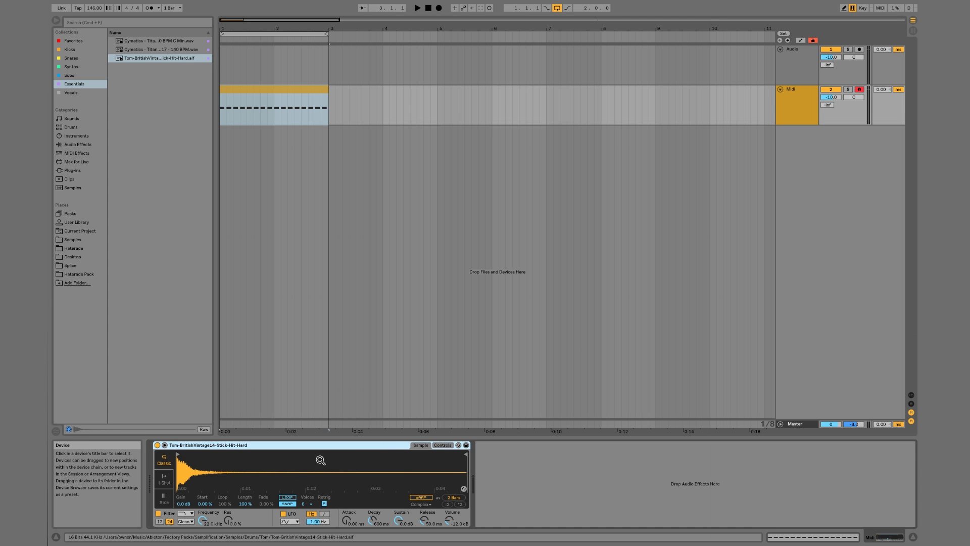
click(443, 445)
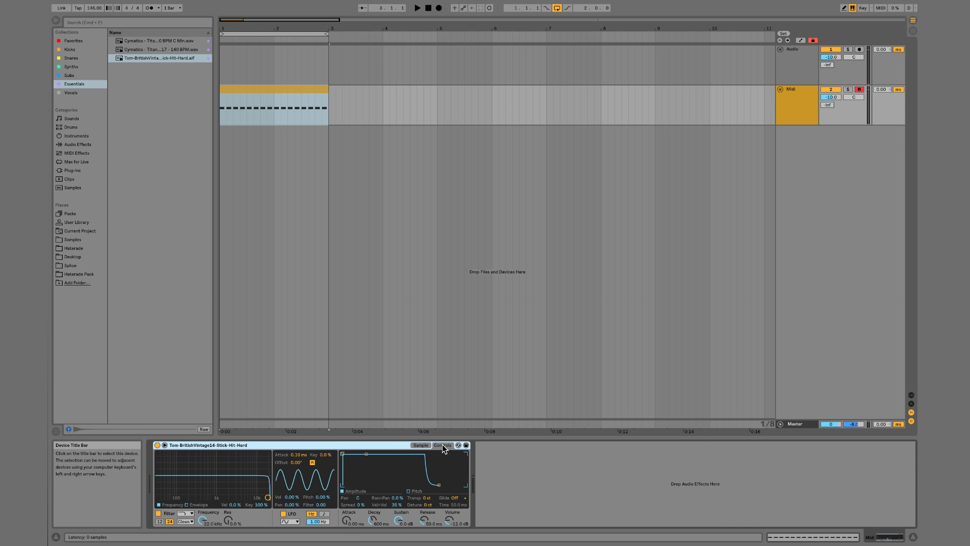
Set Simpler's global transpose to -4 st and compare the sample's waveform view with its control settings
click(429, 499)
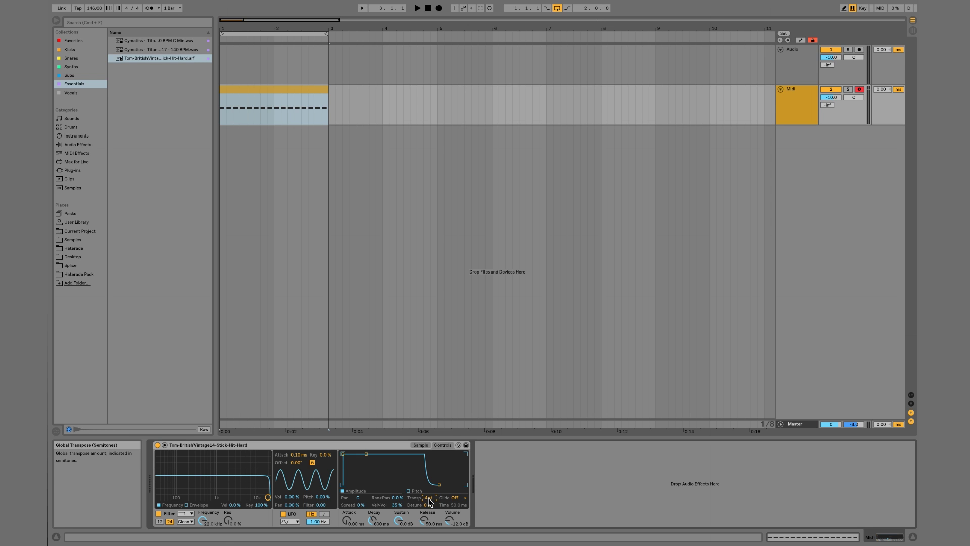
click(288, 93)
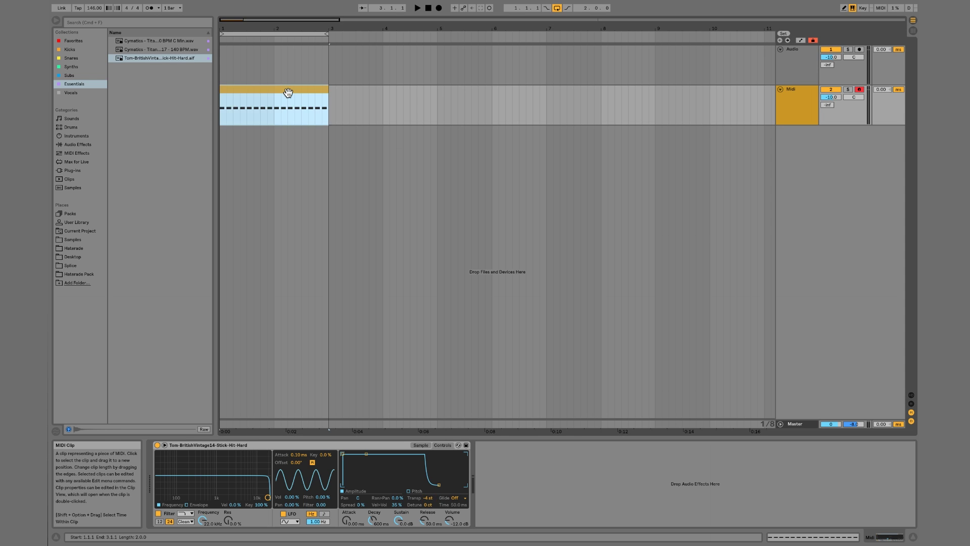
click(419, 445)
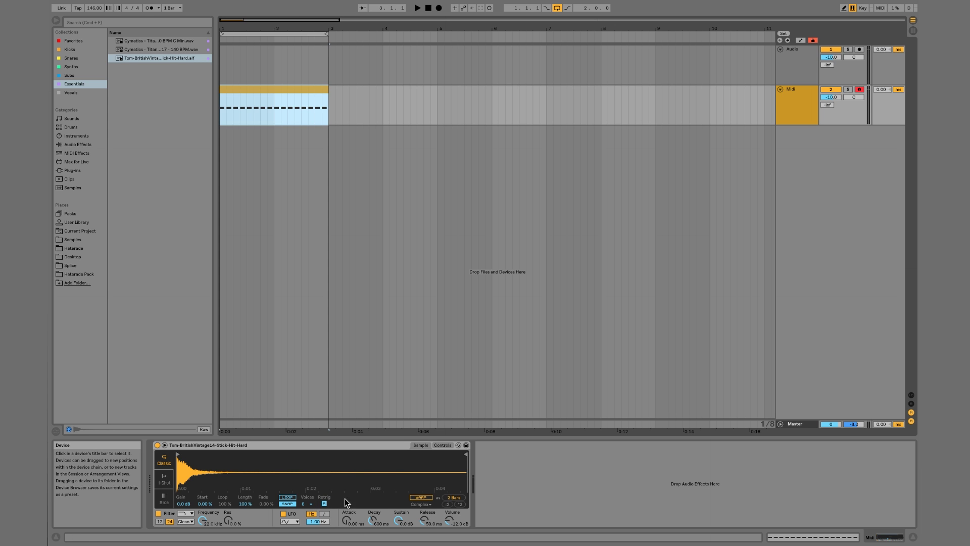
click(443, 444)
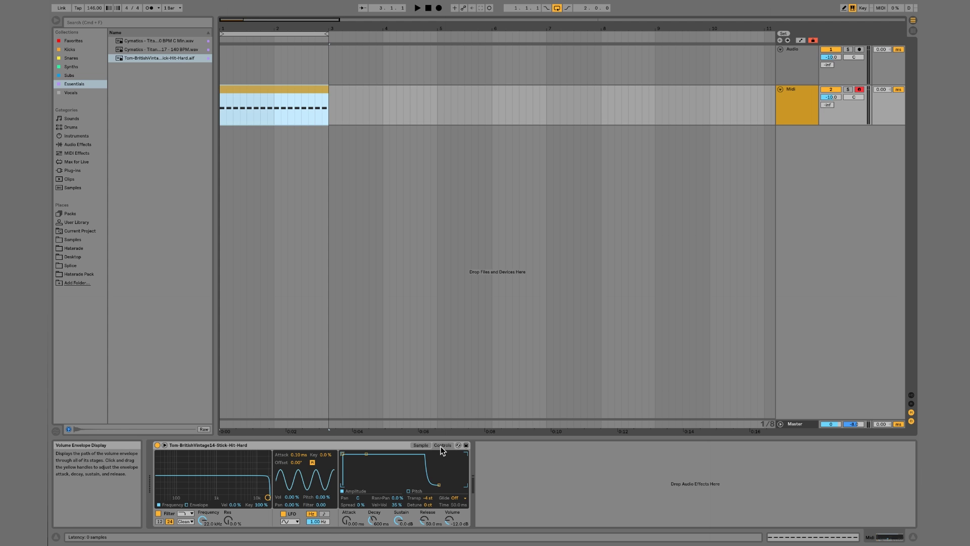
Set Simpler's global transpose to +3 st and audition the two-bar MIDI clip, opening its notes for editing
click(428, 498)
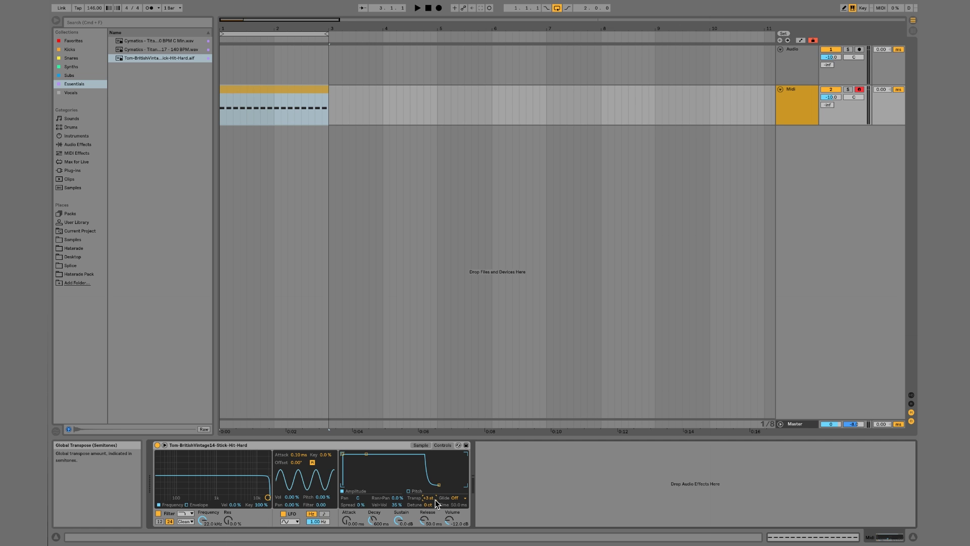
key(space)
click(265, 91)
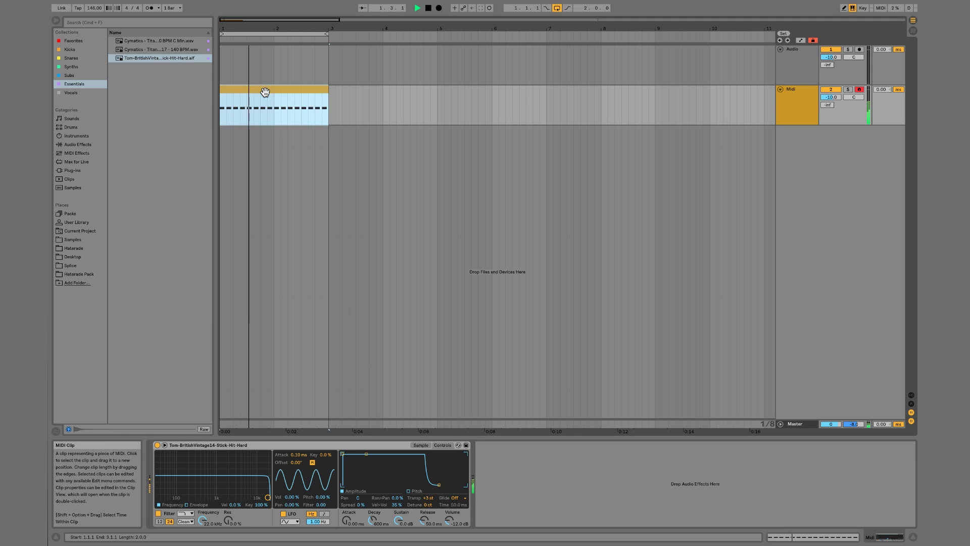
double_click(265, 91)
key(space)
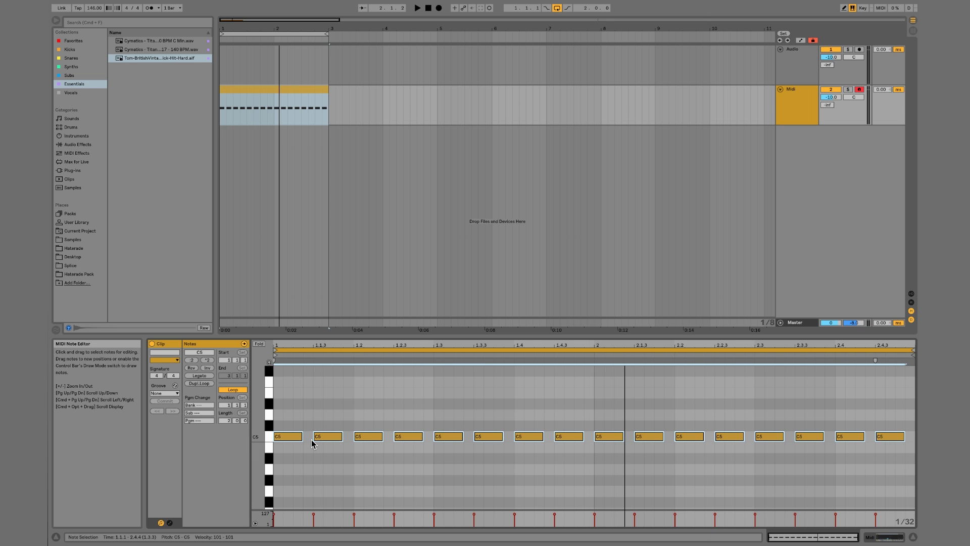
Add and remove a trial F5 note at the clip's start, and delete the whole row of C5 notes
double_click(278, 383)
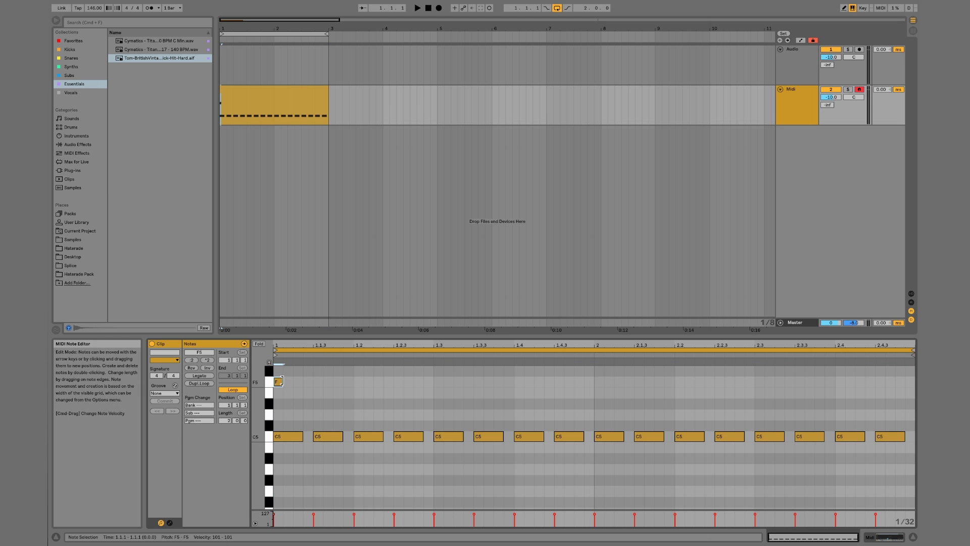
double_click(280, 382)
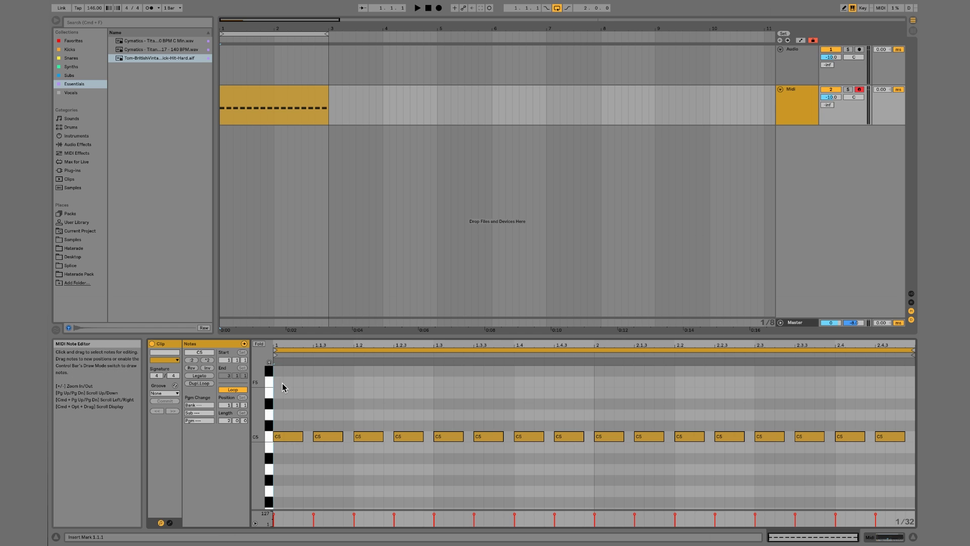
click(271, 438)
key(Delete)
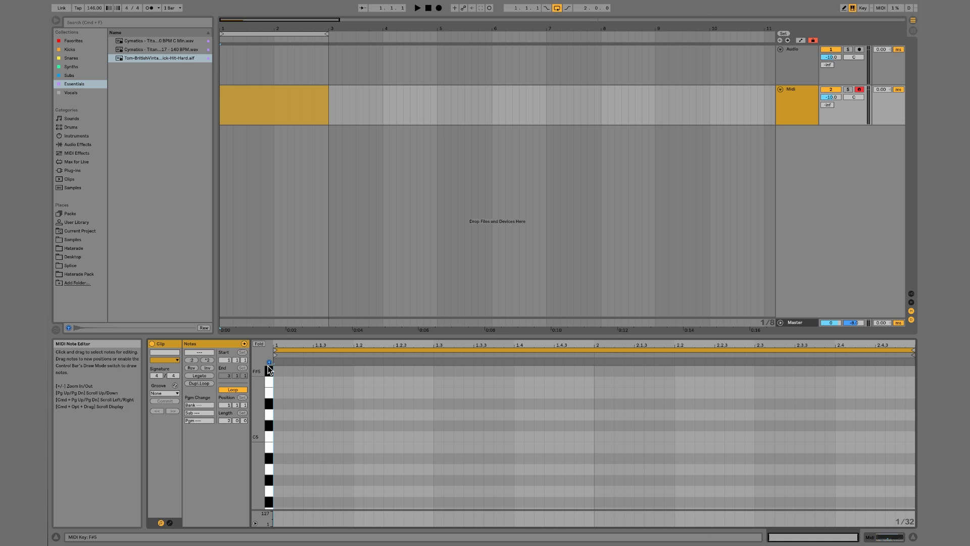
Place short 1/32 trial notes at C5, E5, E5 and C5 across the first two beats, and delete all of them
double_click(276, 436)
double_click(328, 392)
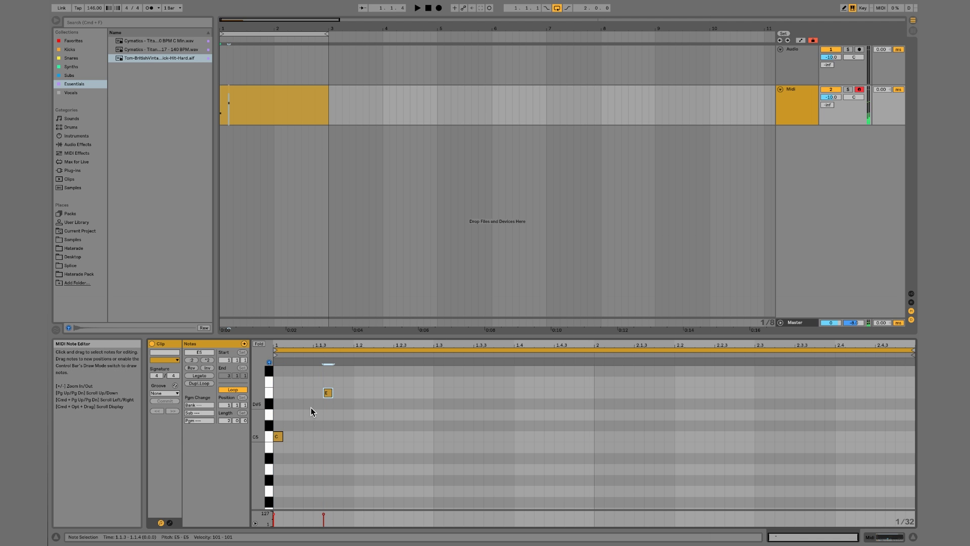
drag(356, 372, 311, 418)
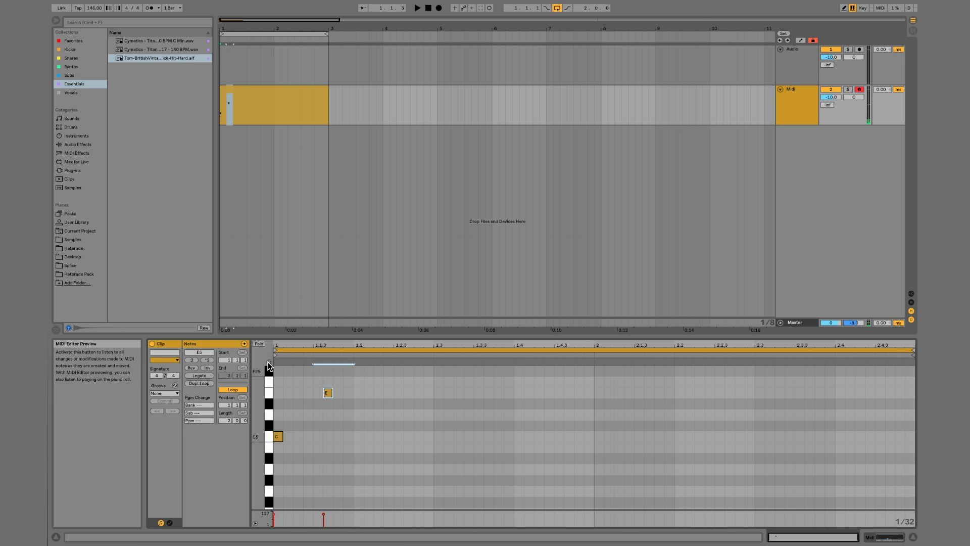
double_click(387, 393)
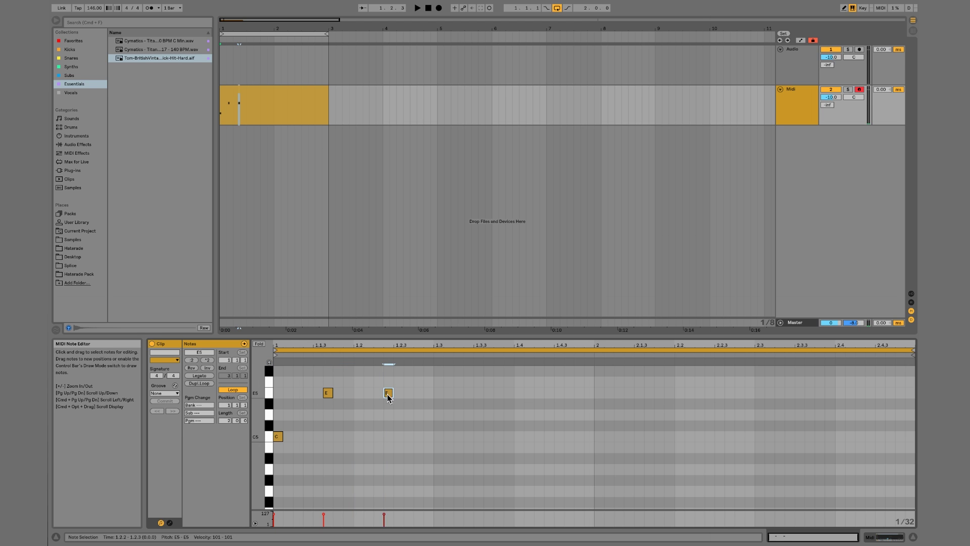
double_click(428, 436)
click(461, 390)
key(super+a)
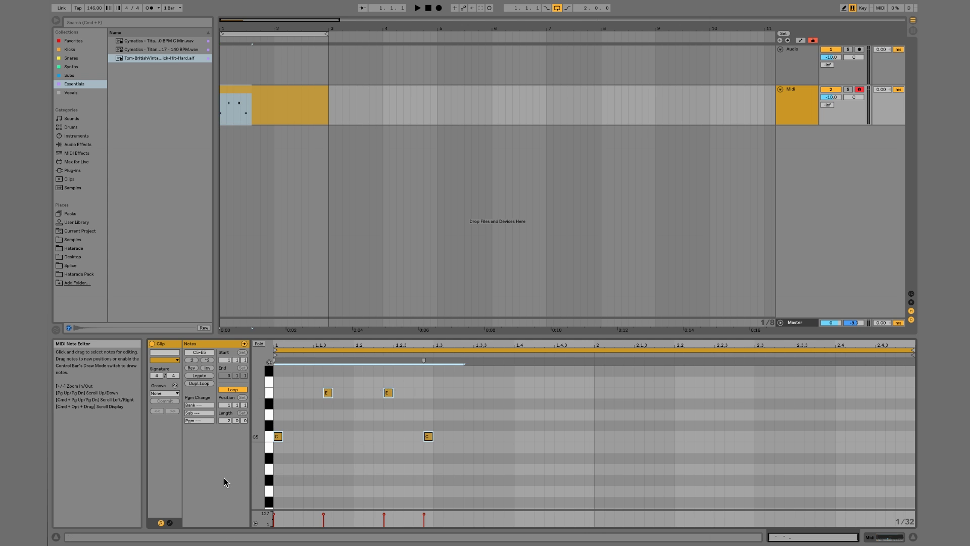
key(Delete)
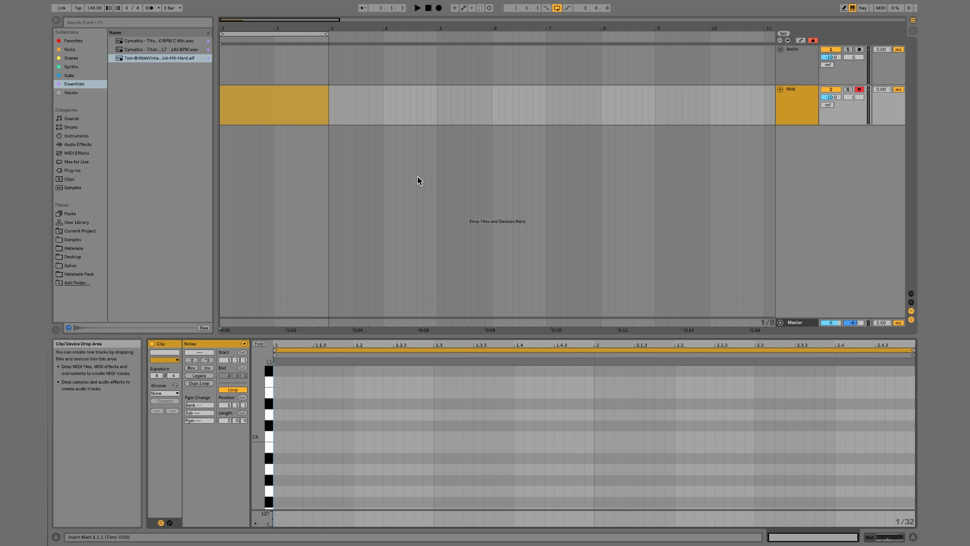